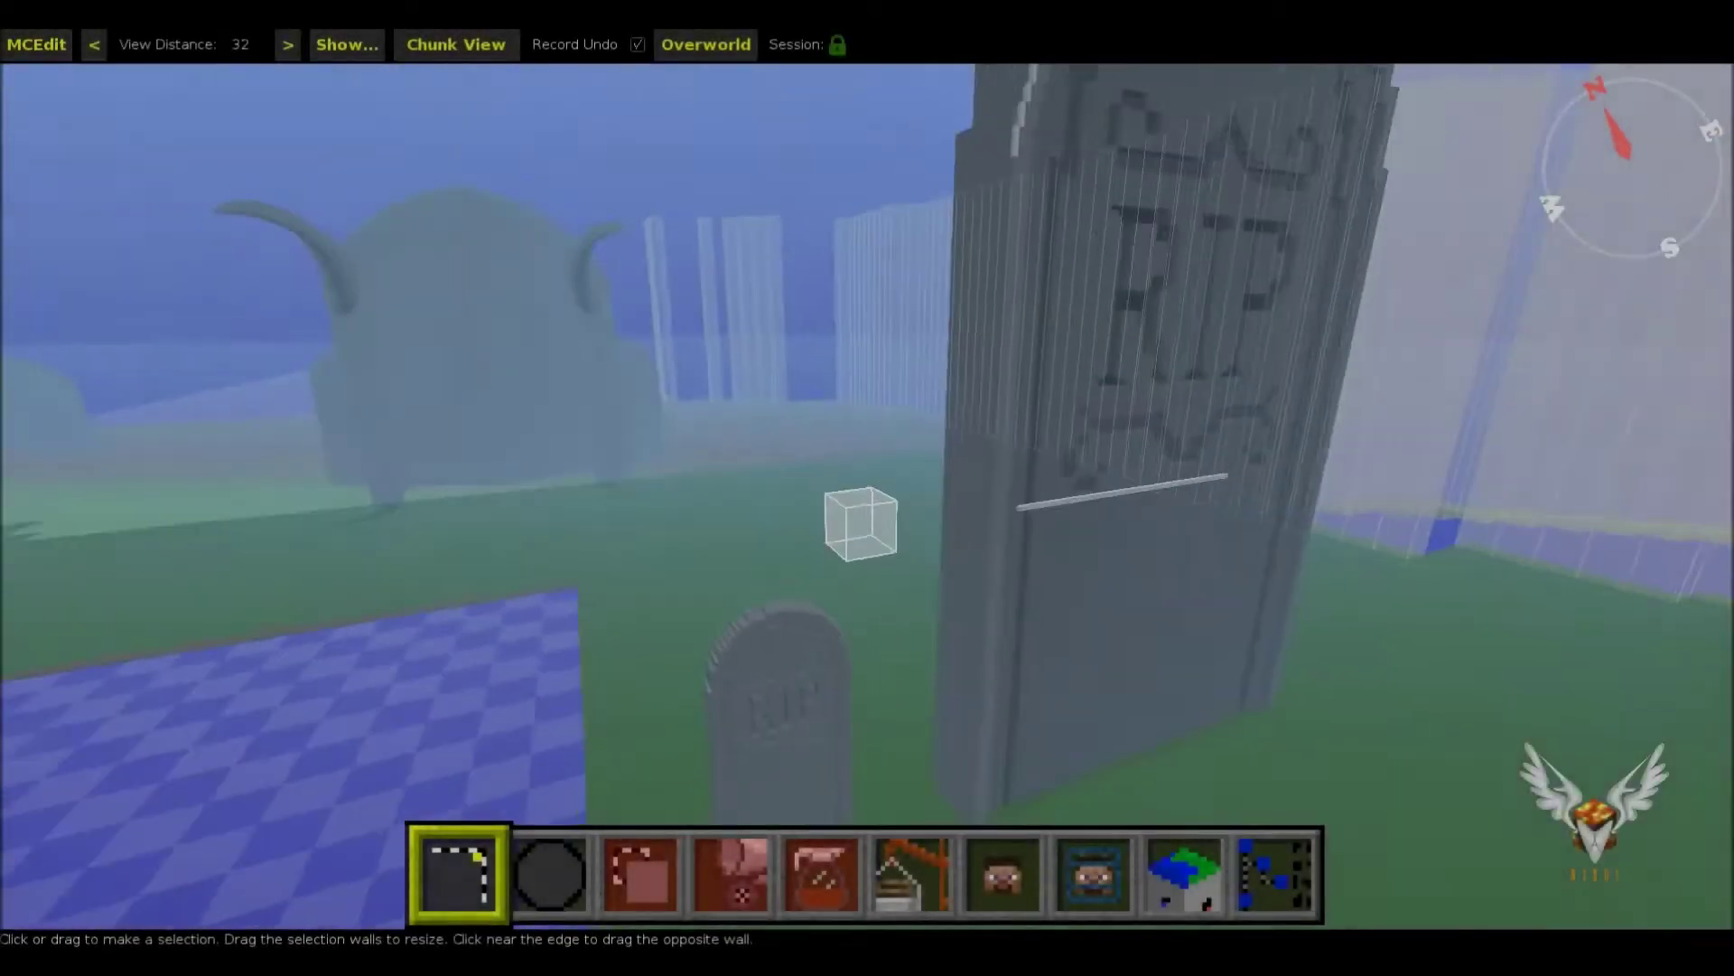
- Start a selection around the small RIP headstone with two corners at its base
{"action": "key", "text": "w"}
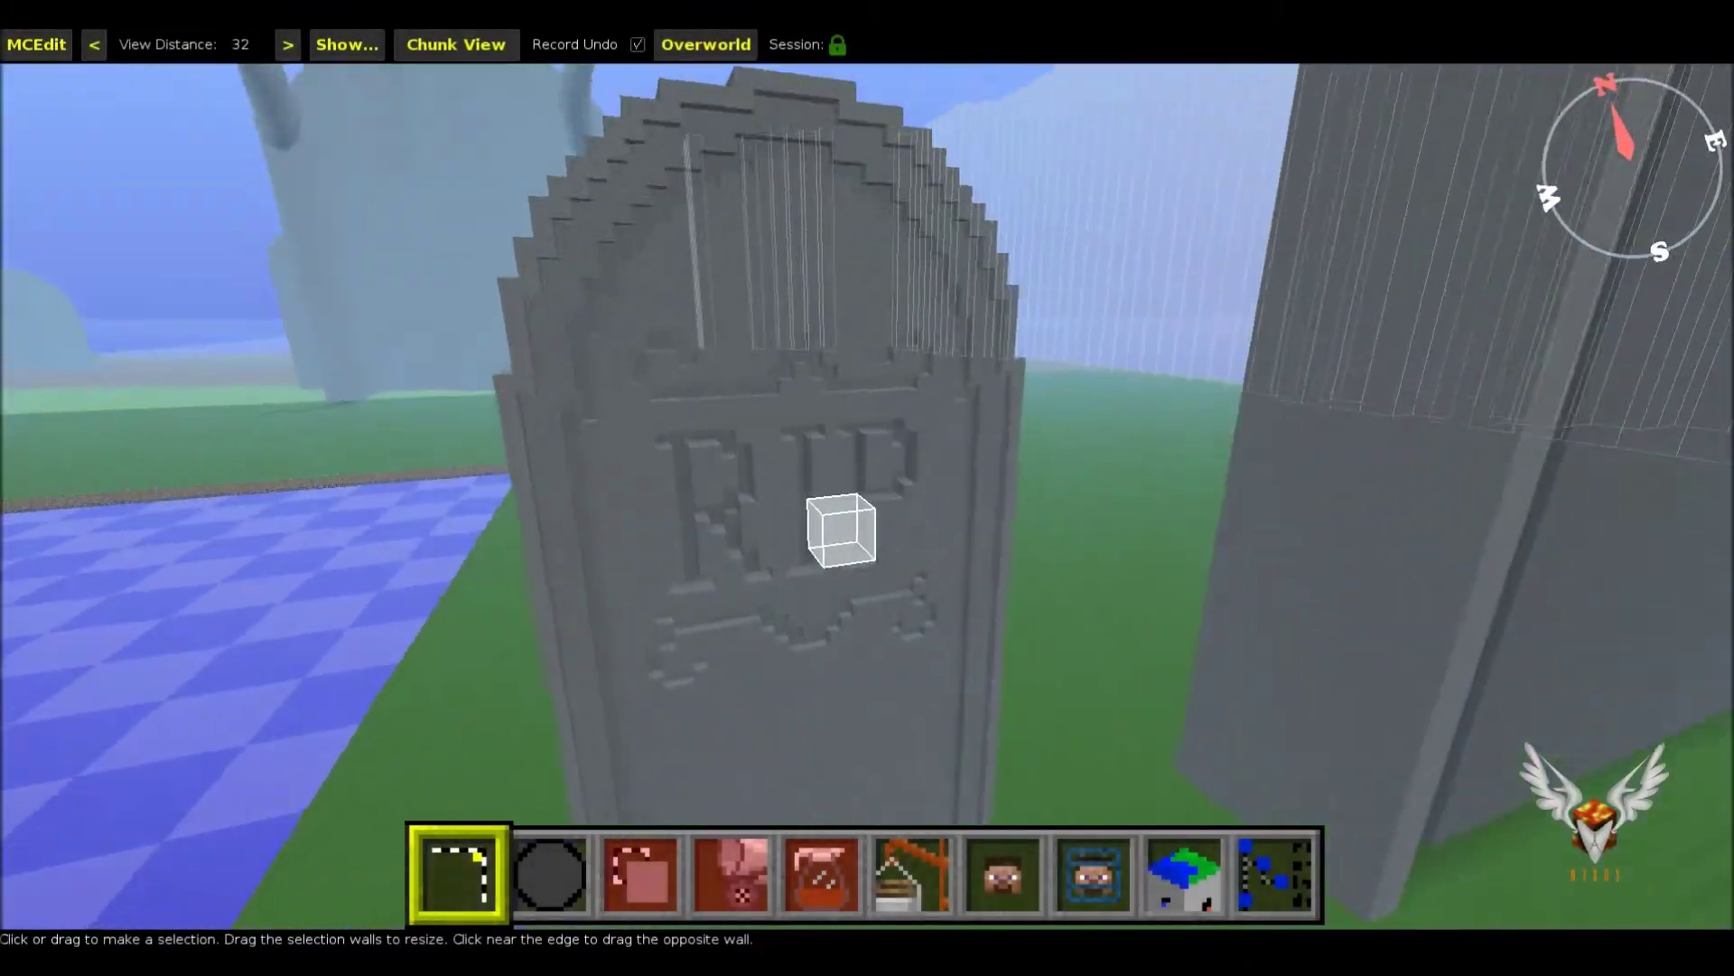
{"action": "key", "text": "s"}
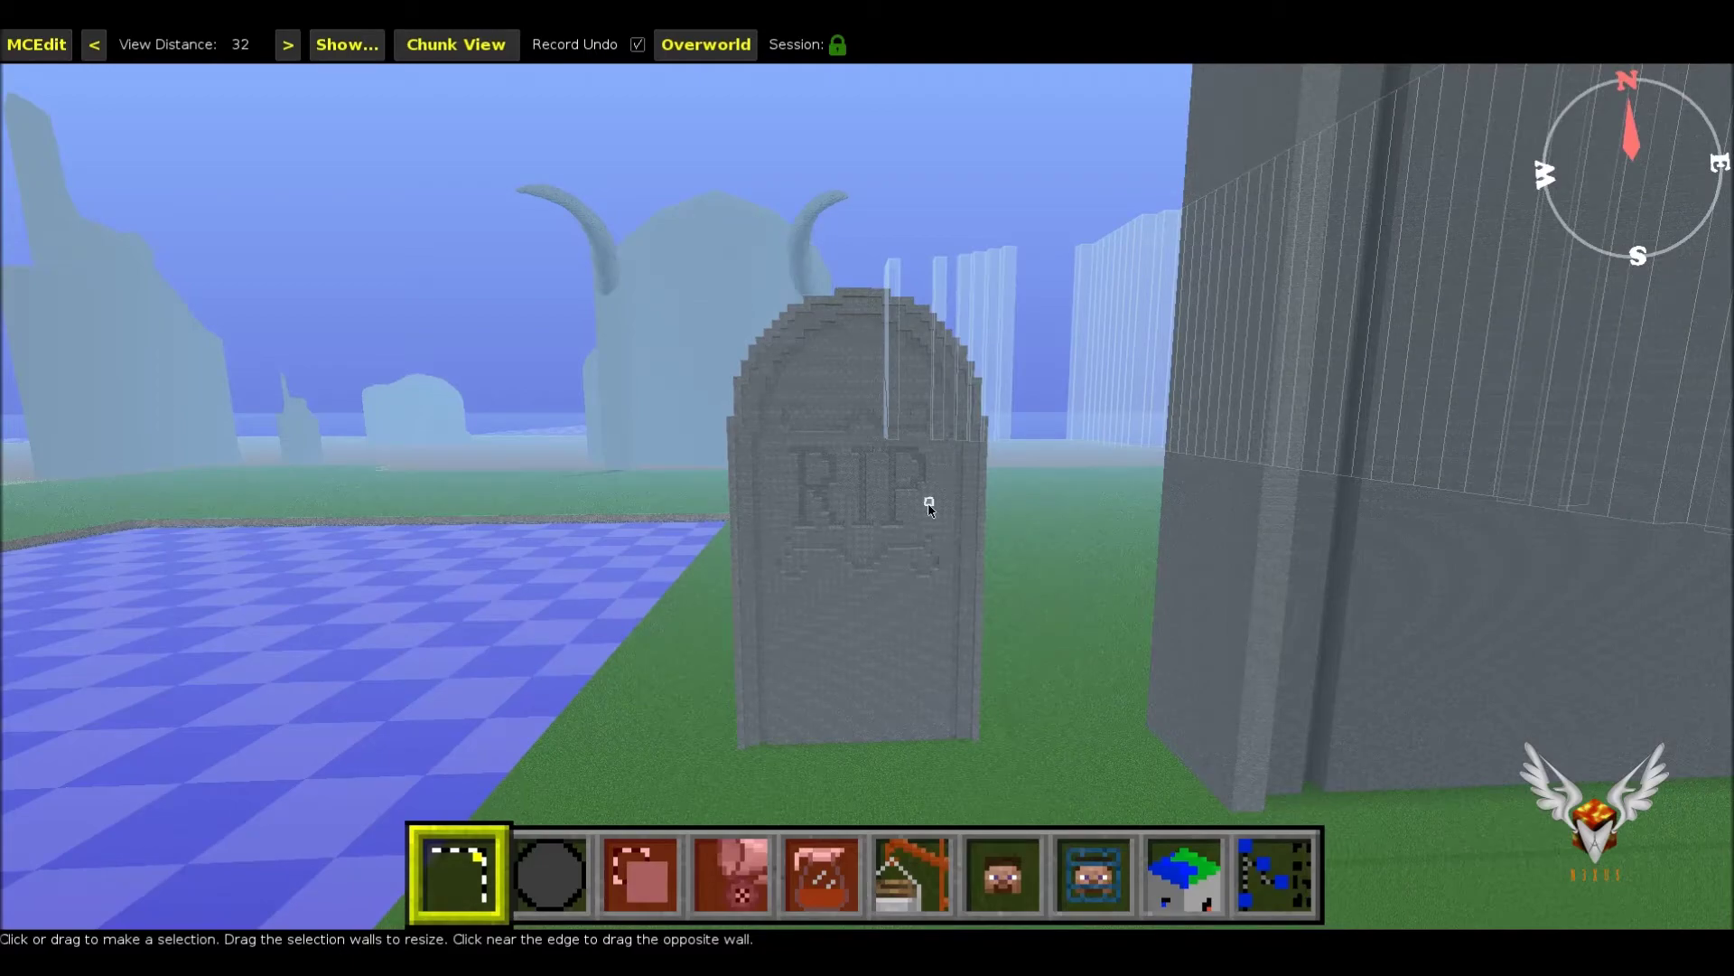
{"action": "mouse_move", "coordinate": [921, 504]}
{"action": "right_mouse_down"}
{"action": "mouse_move", "coordinate": [850, 482]}
{"action": "mouse_move", "coordinate": [876, 516]}
{"action": "mouse_move", "coordinate": [926, 520]}
{"action": "mouse_move", "coordinate": [913, 528]}
{"action": "mouse_move", "coordinate": [995, 479]}
{"action": "mouse_move", "coordinate": [956, 557]}
{"action": "mouse_move", "coordinate": [968, 502]}
{"action": "mouse_move", "coordinate": [978, 522]}
{"action": "mouse_move", "coordinate": [922, 484]}
{"action": "mouse_move", "coordinate": [1034, 507]}
{"action": "mouse_move", "coordinate": [761, 495]}
{"action": "mouse_move", "coordinate": [737, 520]}
{"action": "mouse_move", "coordinate": [887, 476]}
{"action": "mouse_move", "coordinate": [863, 477]}
{"action": "mouse_move", "coordinate": [824, 523]}
{"action": "mouse_move", "coordinate": [886, 503]}
{"action": "mouse_move", "coordinate": [802, 554]}
{"action": "mouse_move", "coordinate": [832, 439]}
{"action": "mouse_move", "coordinate": [747, 535]}
{"action": "mouse_move", "coordinate": [830, 477]}
{"action": "mouse_move", "coordinate": [926, 504]}
{"action": "mouse_move", "coordinate": [835, 497]}
{"action": "right_mouse_up"}
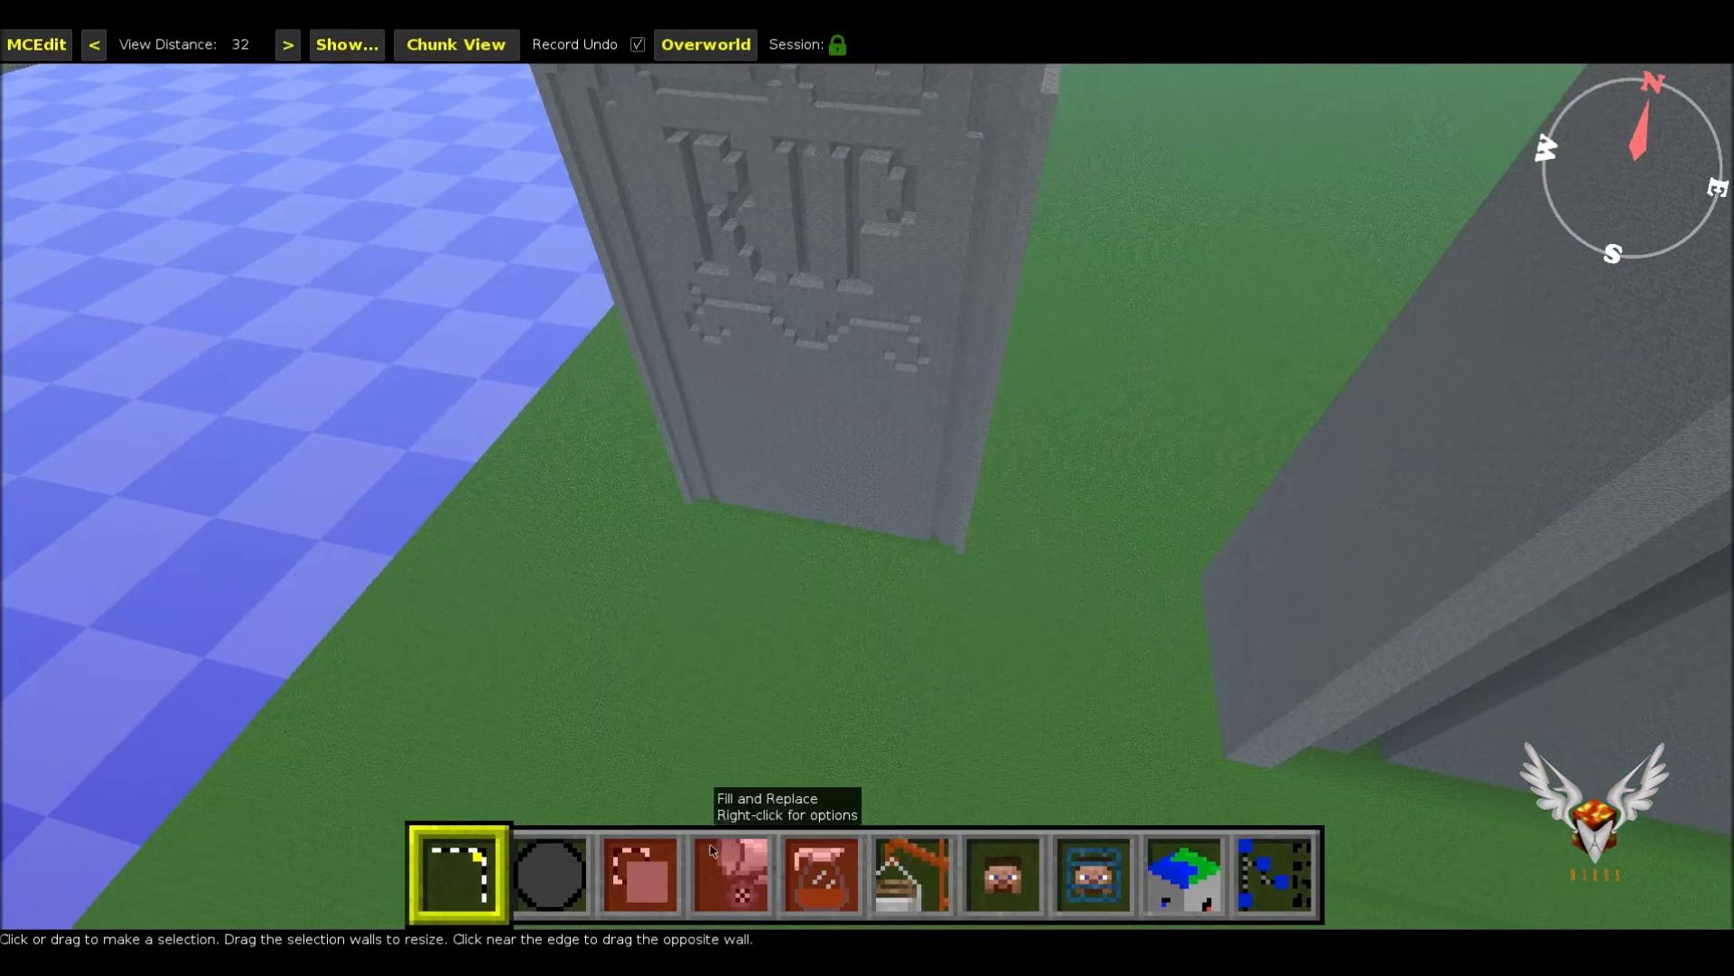
{"action": "left_click", "coordinate": [468, 882]}
{"action": "left_click", "coordinate": [949, 517]}
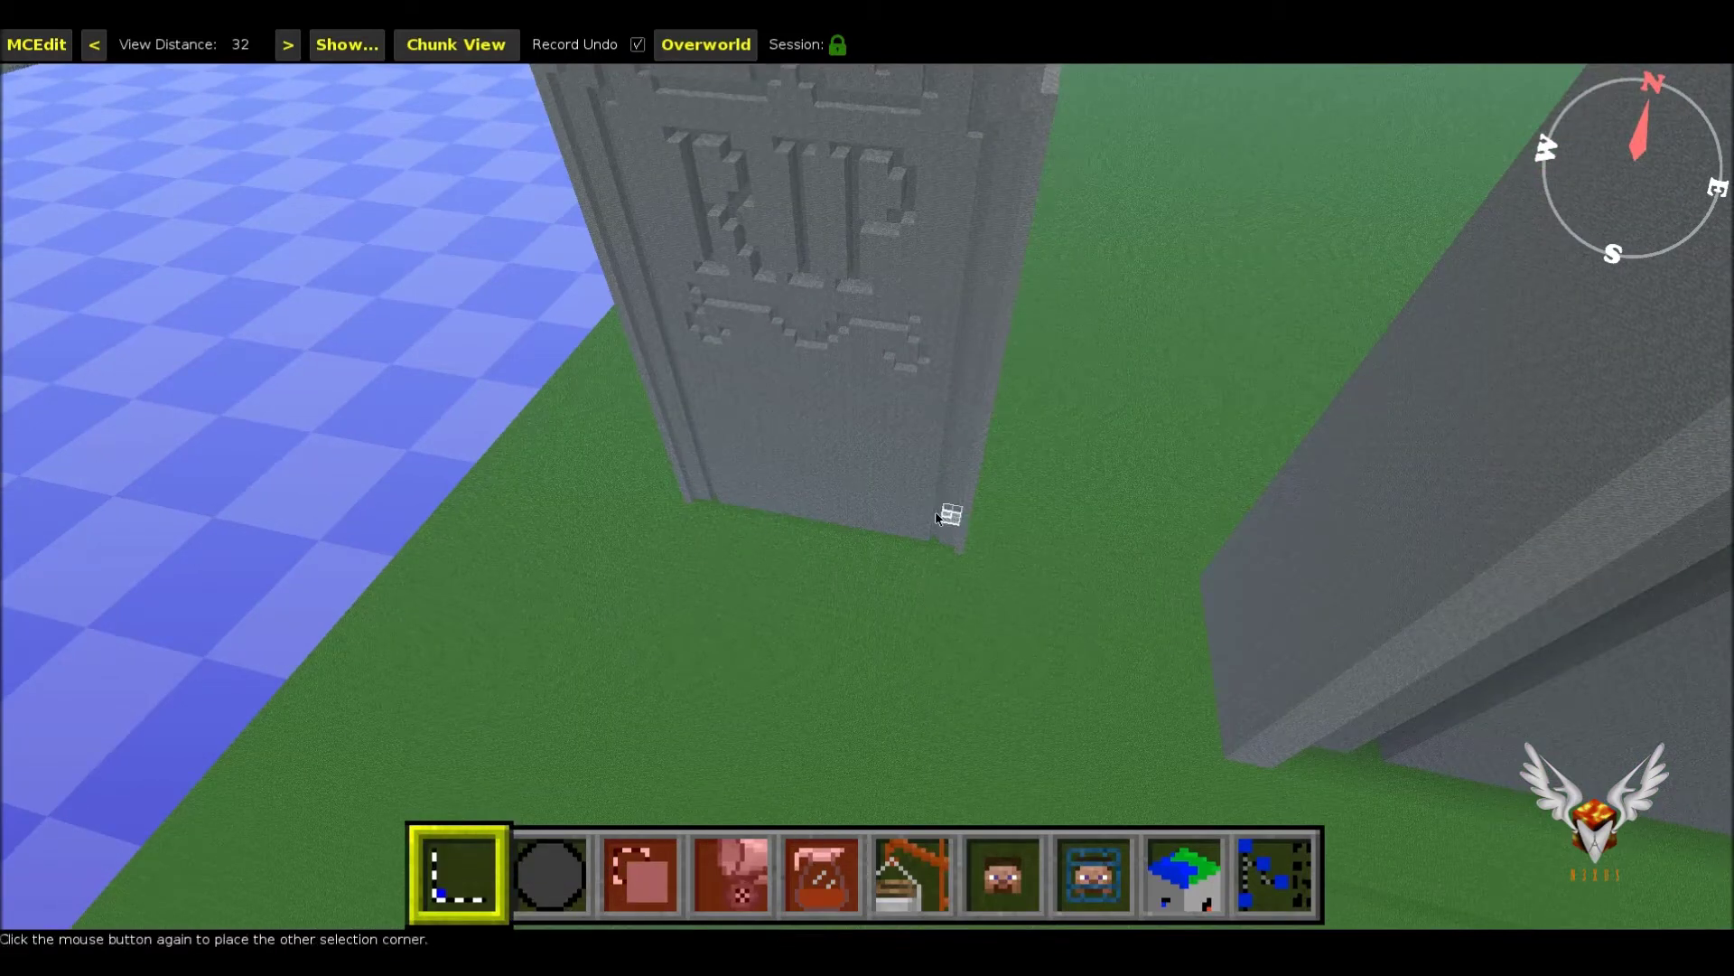
{"action": "left_click", "coordinate": [820, 478]}
{"action": "mouse_move", "coordinate": [828, 491]}
{"action": "left_mouse_down"}
{"action": "mouse_move", "coordinate": [851, 538]}
{"action": "mouse_move", "coordinate": [892, 563]}
{"action": "left_mouse_up"}
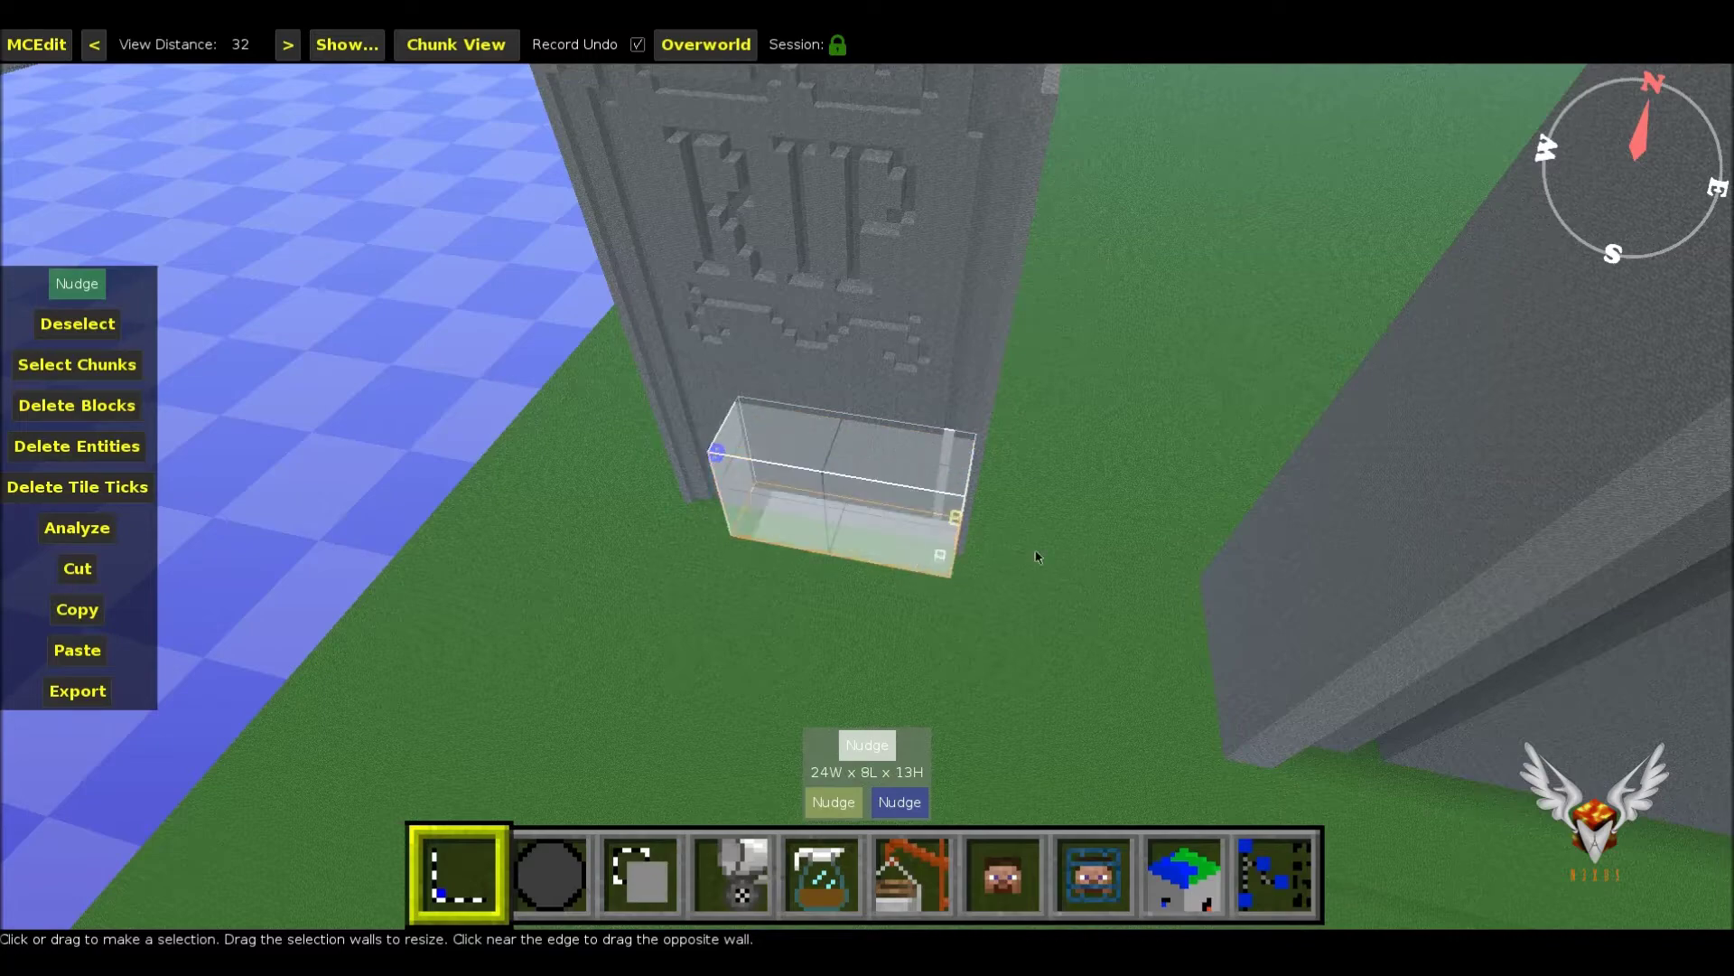
- Stretch the selection to 43 wide, 20 long and 63 high around the headstone
{"action": "right_click_drag", "start_coordinate": [1028, 551], "coordinate": [896, 565]}
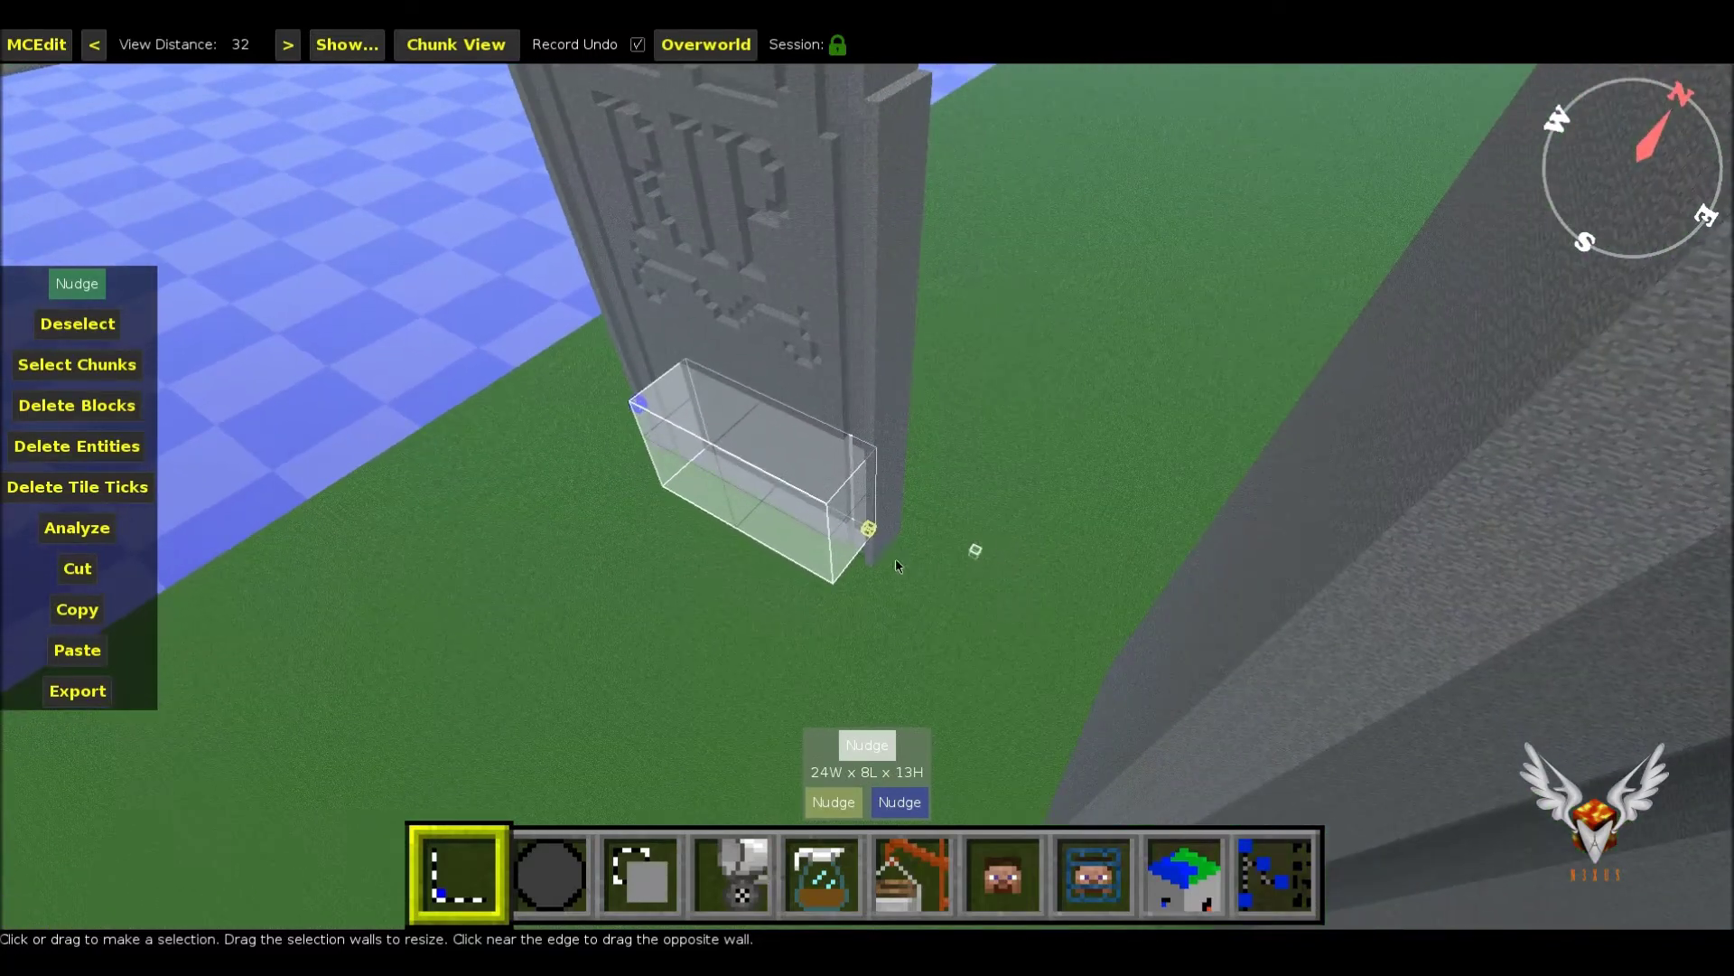
{"action": "left_click_drag", "start_coordinate": [877, 521], "coordinate": [925, 188]}
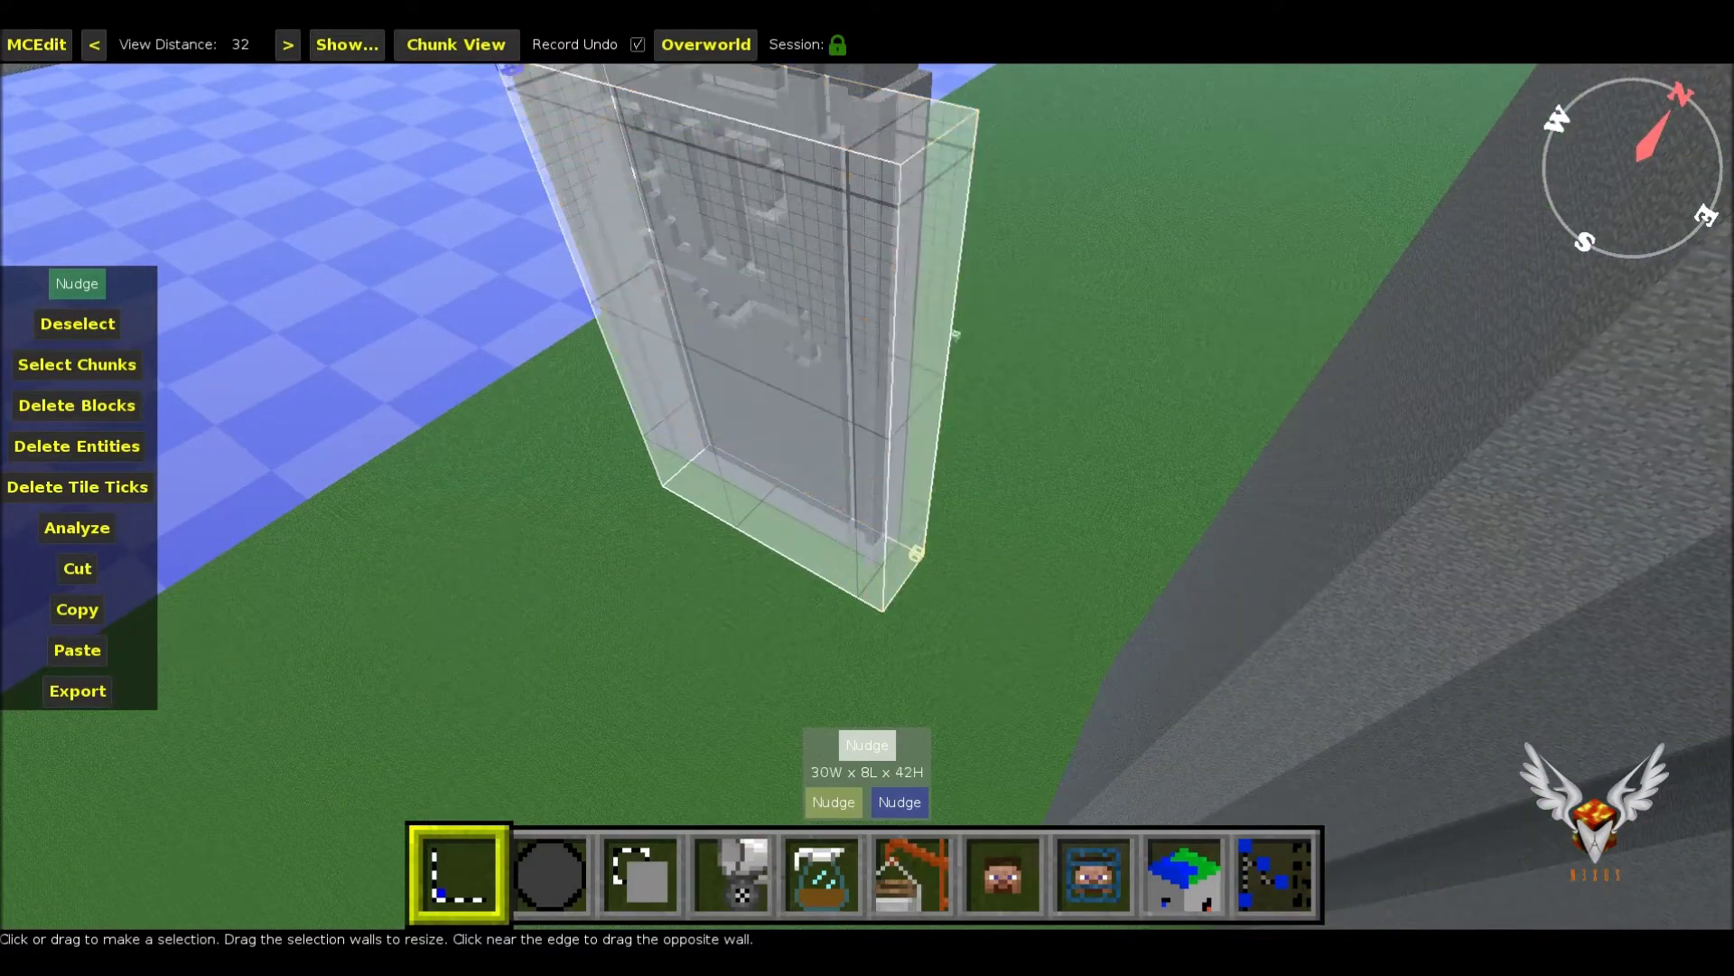
{"action": "mouse_move", "coordinate": [924, 188]}
{"action": "right_mouse_down"}
{"action": "mouse_move", "coordinate": [867, 489]}
{"action": "mouse_move", "coordinate": [947, 372]}
{"action": "right_mouse_up"}
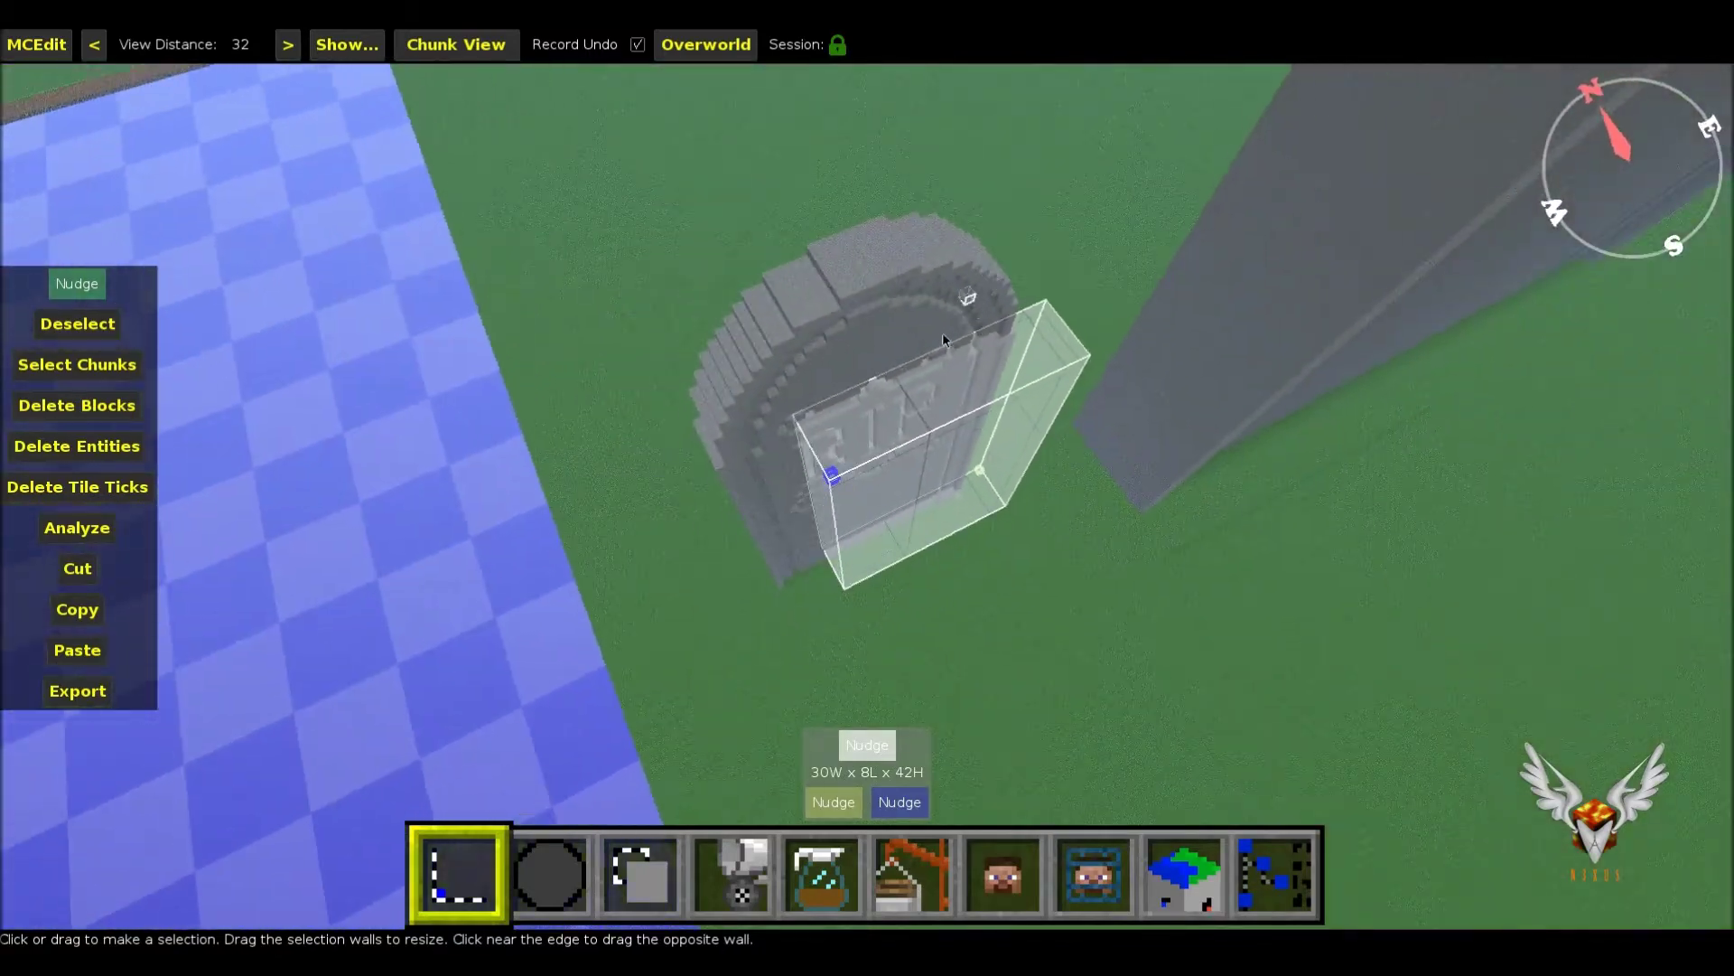
{"action": "mouse_move", "coordinate": [948, 373]}
{"action": "left_mouse_down"}
{"action": "mouse_move", "coordinate": [935, 248]}
{"action": "mouse_move", "coordinate": [842, 351]}
{"action": "left_mouse_up"}
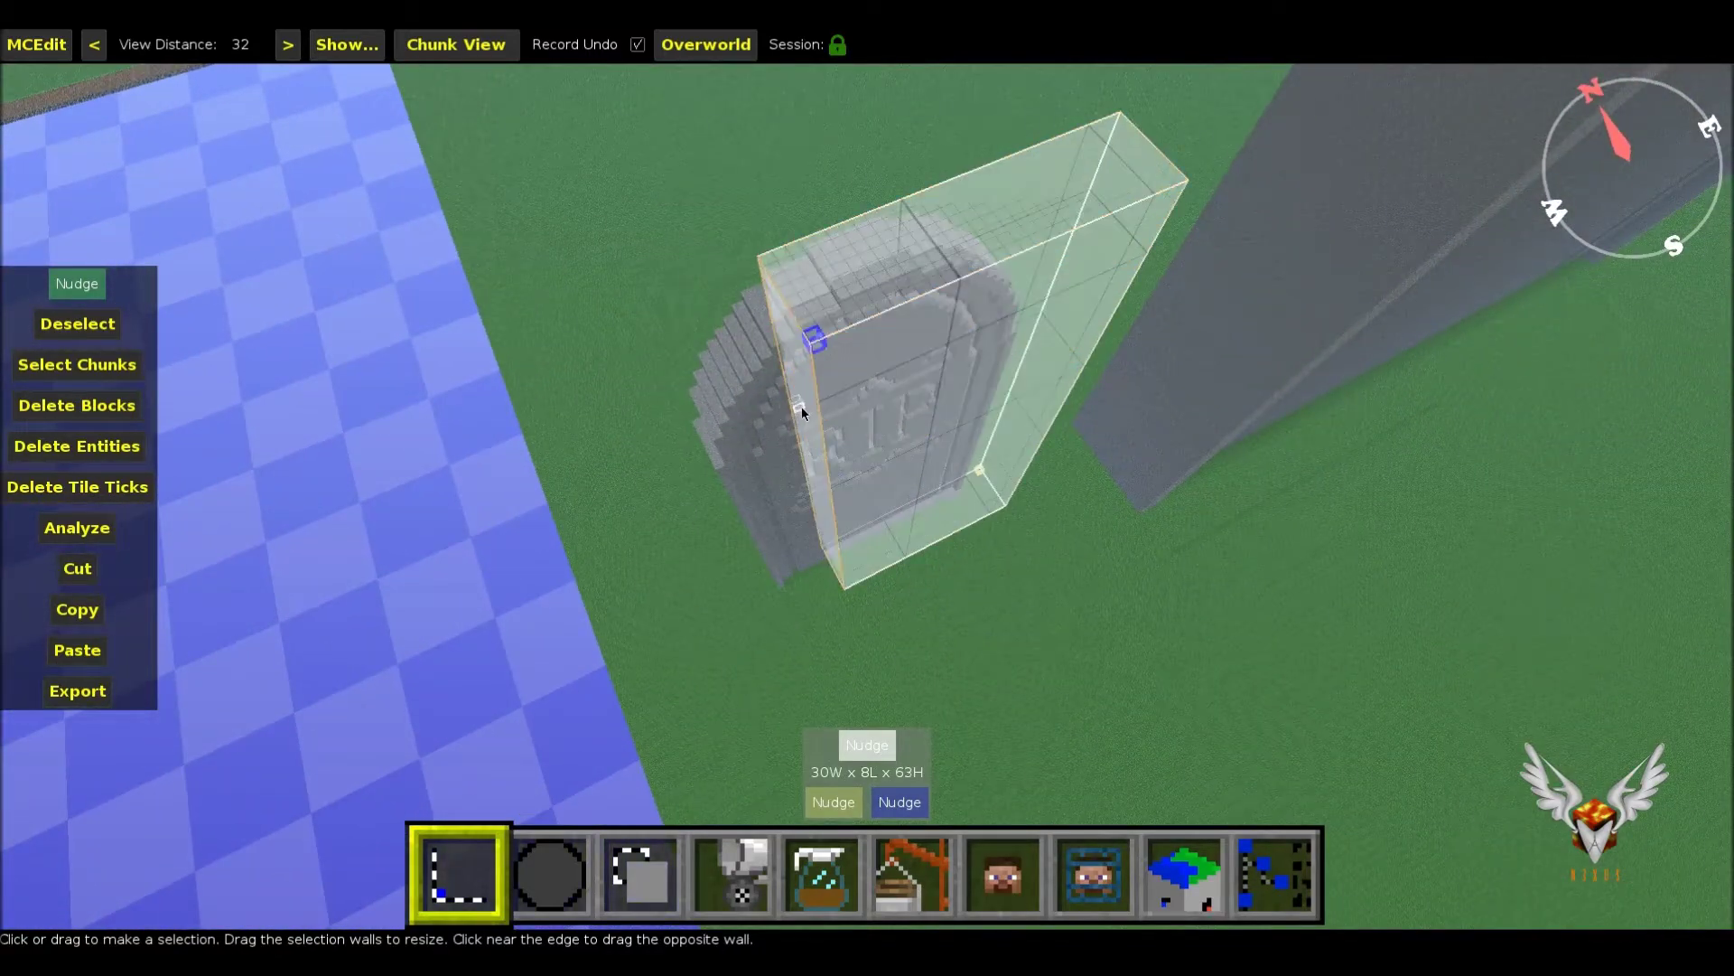
{"action": "left_click_drag", "start_coordinate": [753, 435], "coordinate": [660, 443]}
{"action": "right_click_drag", "start_coordinate": [658, 443], "coordinate": [973, 428]}
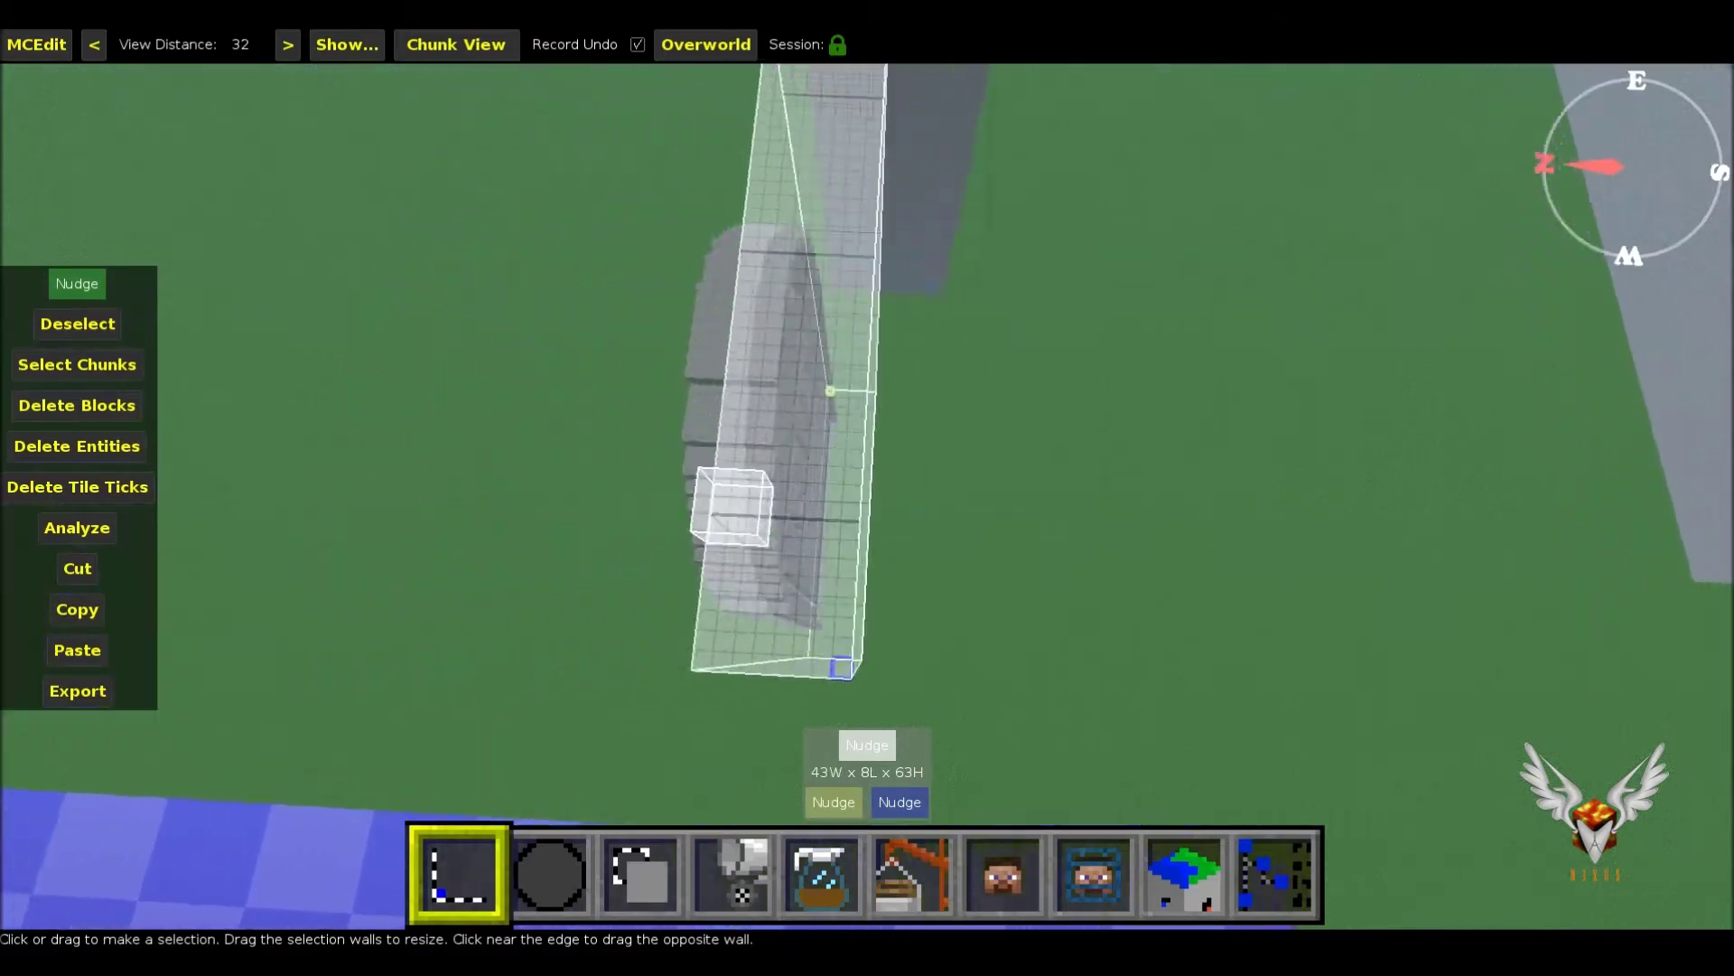
{"action": "left_click_drag", "start_coordinate": [974, 426], "coordinate": [868, 448]}
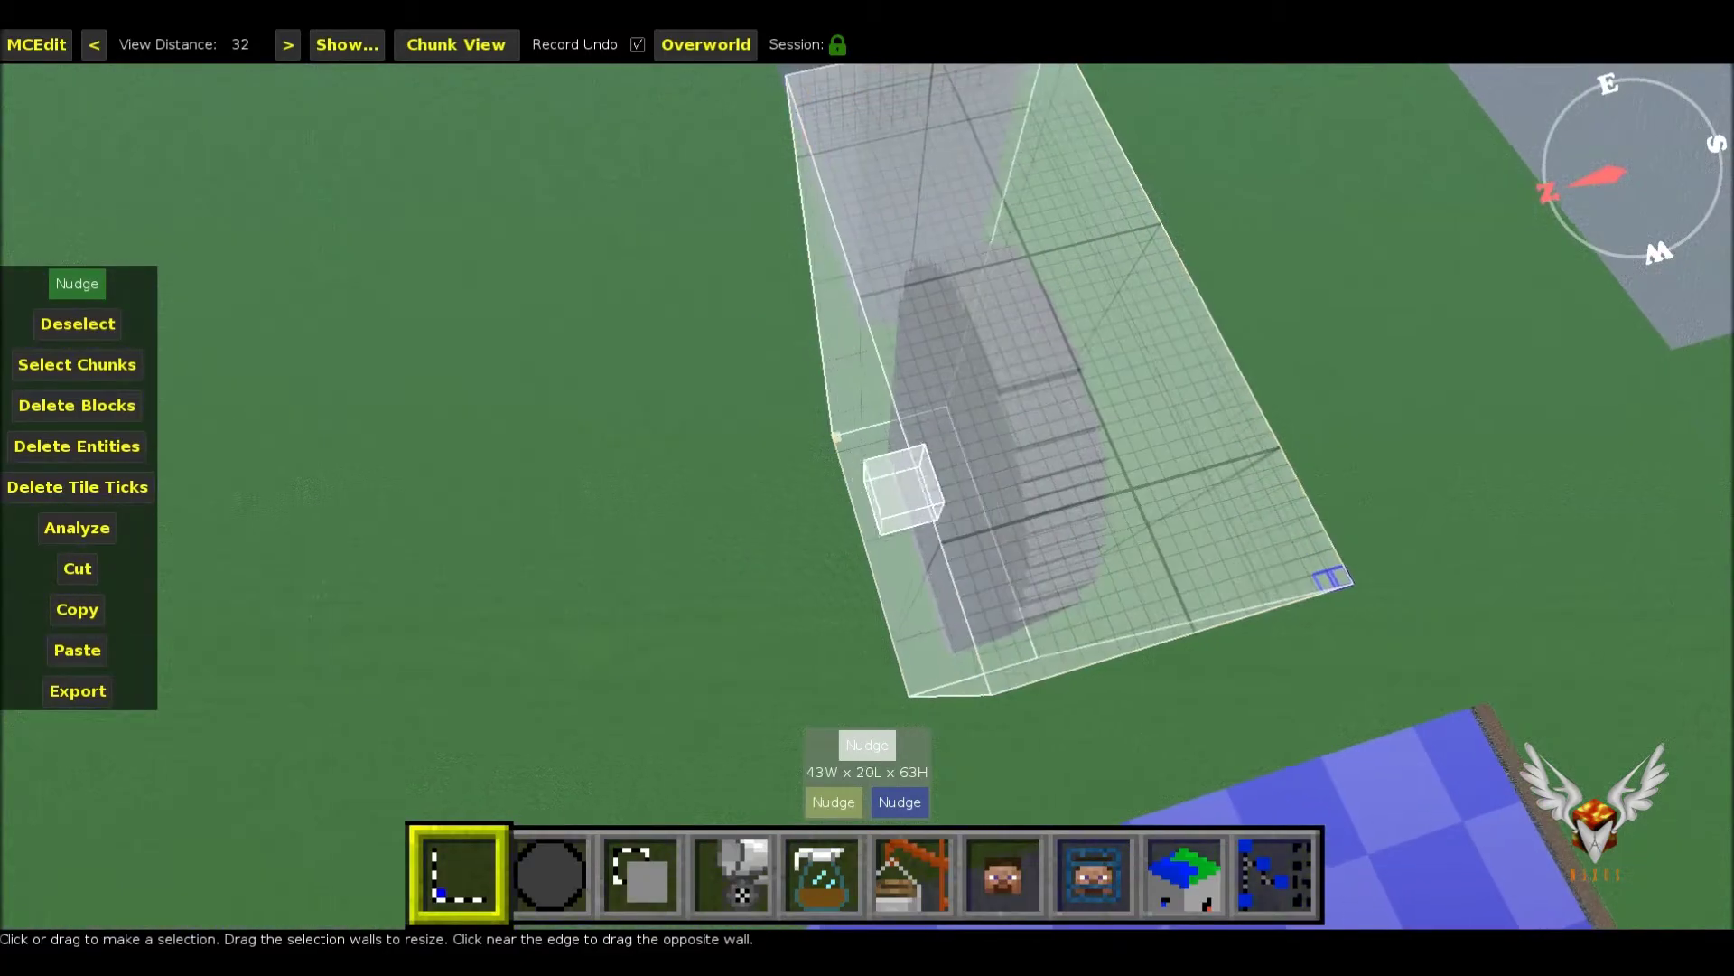
{"action": "mouse_move", "coordinate": [898, 488]}
{"action": "right_mouse_down"}
{"action": "mouse_move", "coordinate": [965, 526]}
{"action": "mouse_move", "coordinate": [990, 346]}
{"action": "right_mouse_up"}
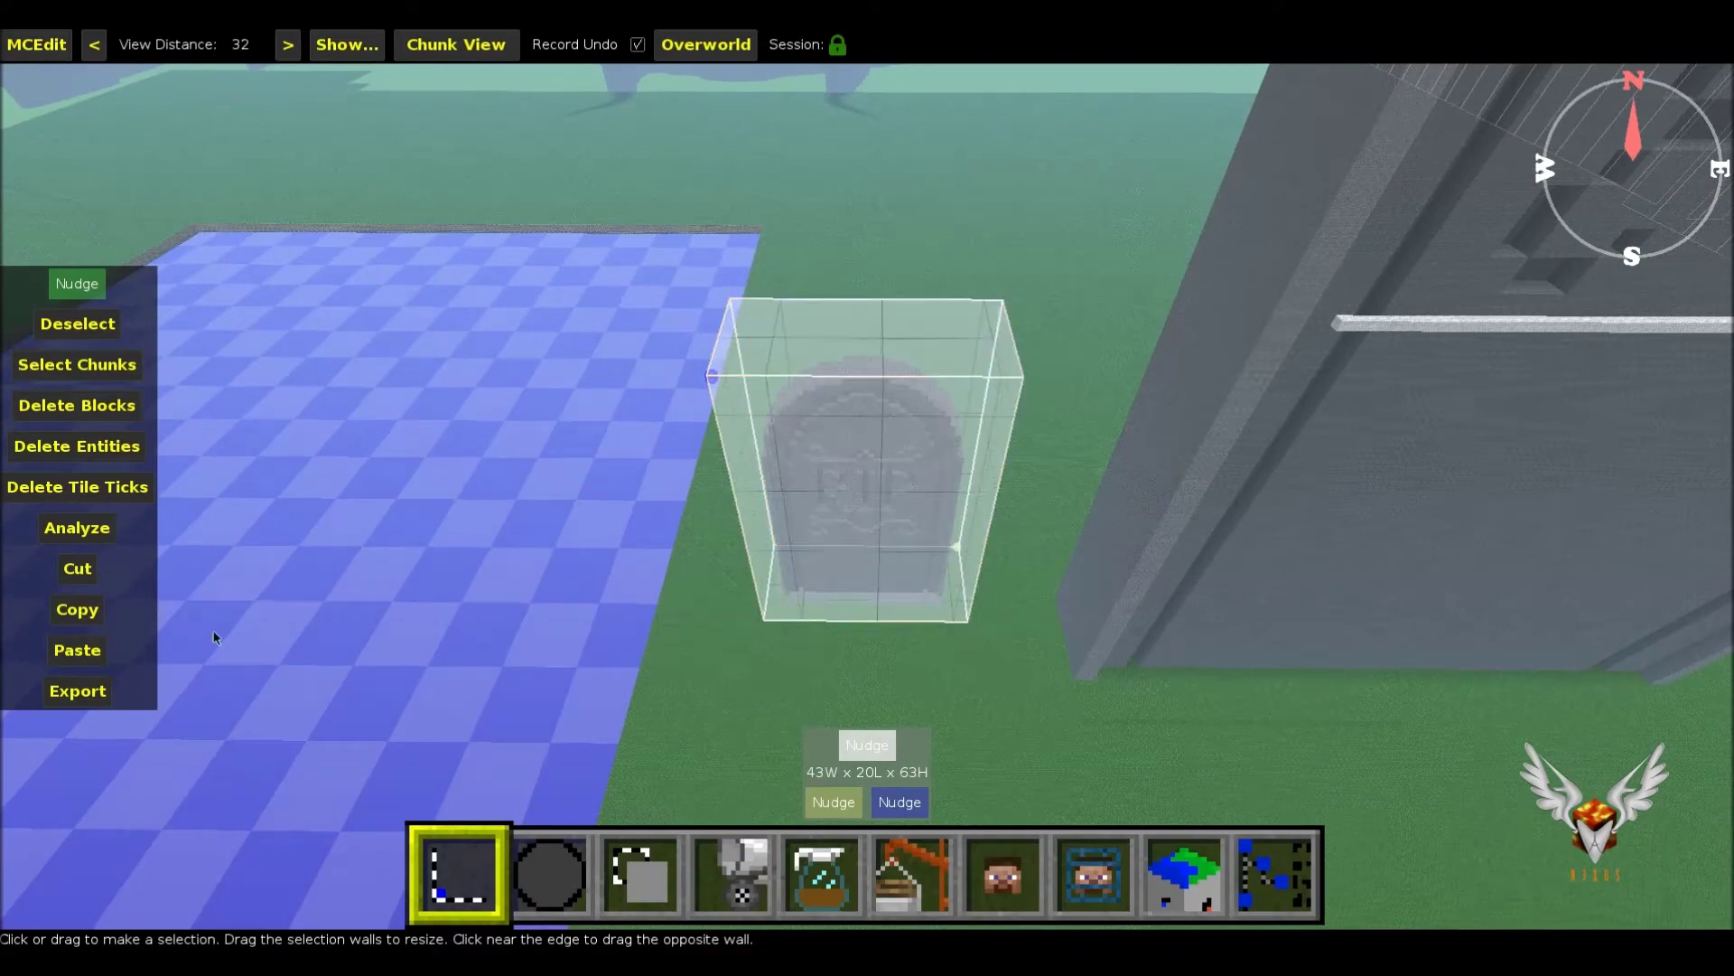
- Copy the headstone as a 20 x 43 x 63 clipboard entry, test a paste, and return
{"action": "left_click", "coordinate": [122, 610]}
{"action": "mouse_move", "coordinate": [890, 542]}
{"action": "right_mouse_down"}
{"action": "mouse_move", "coordinate": [895, 438]}
{"action": "mouse_move", "coordinate": [1043, 719]}
{"action": "mouse_move", "coordinate": [152, 613]}
{"action": "right_mouse_up"}
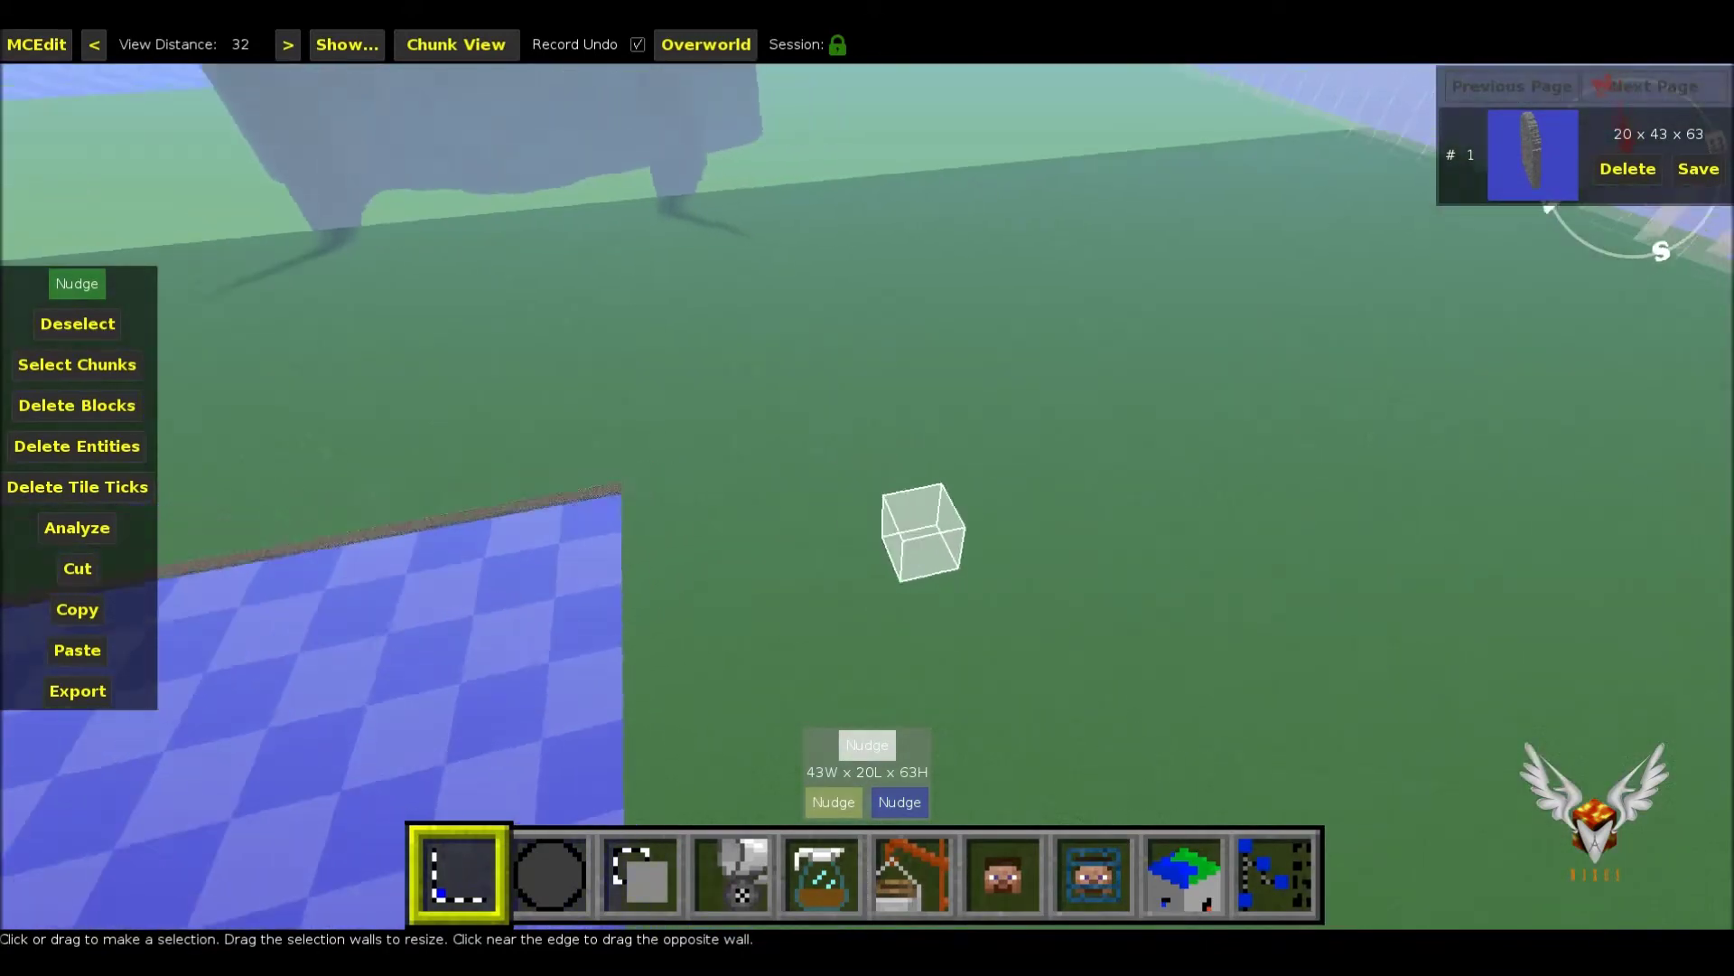
{"action": "left_click", "coordinate": [90, 647]}
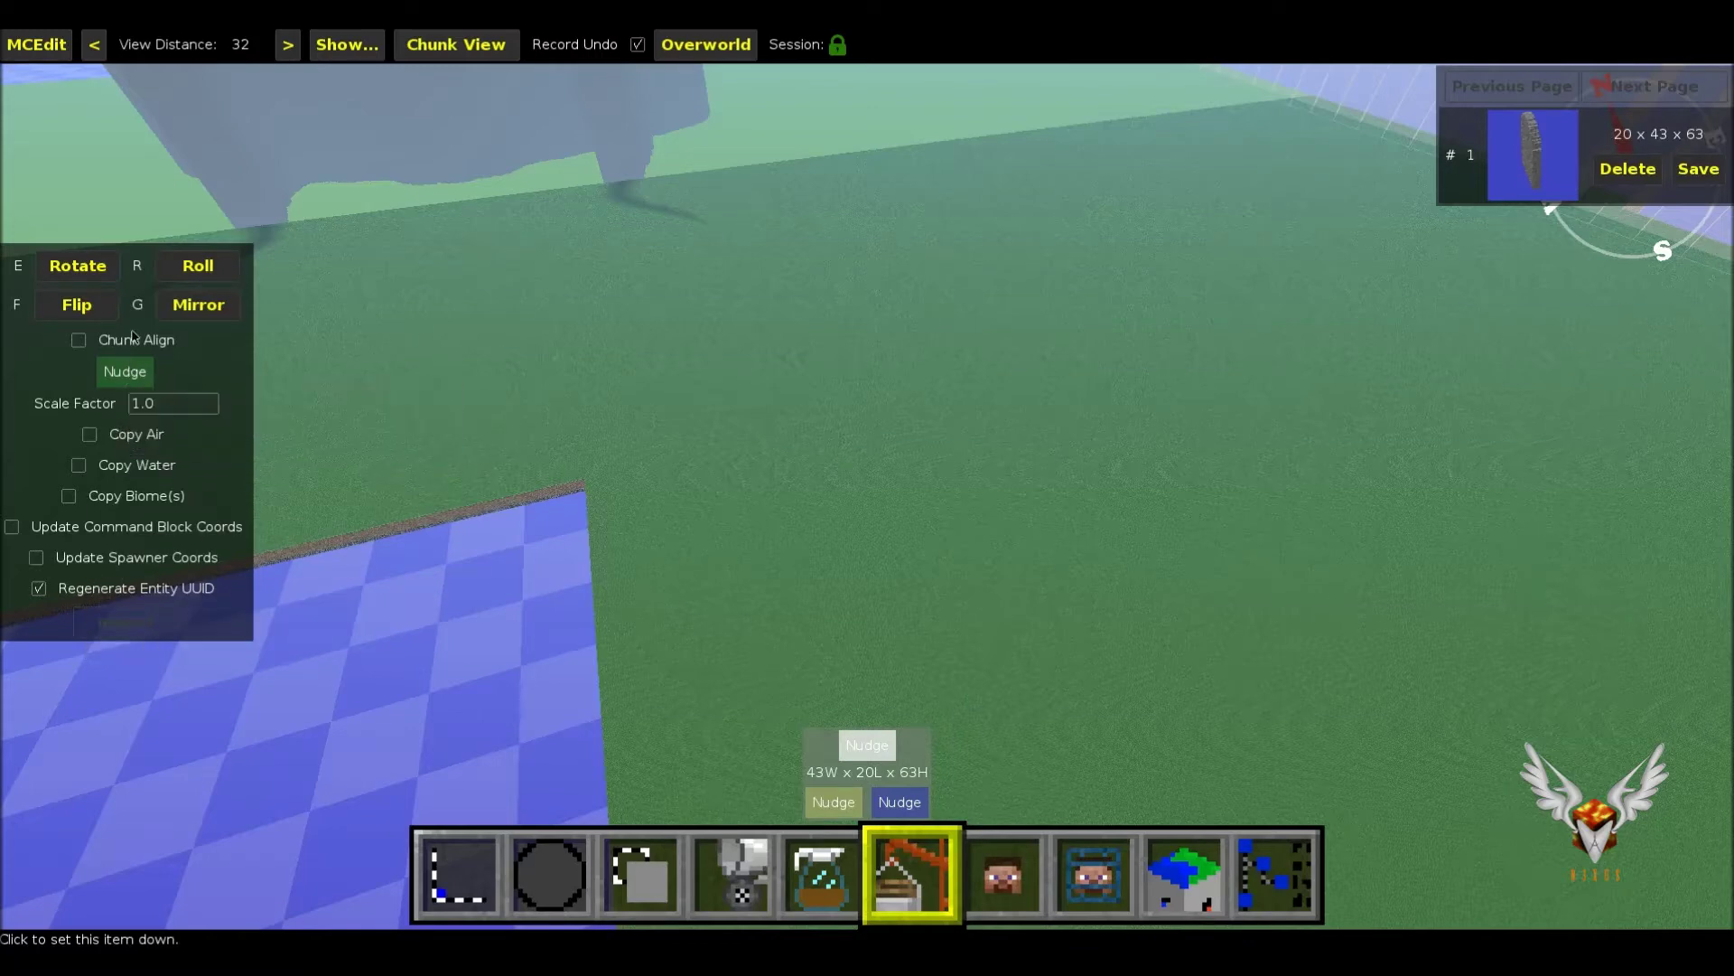
{"action": "left_click", "coordinate": [889, 473]}
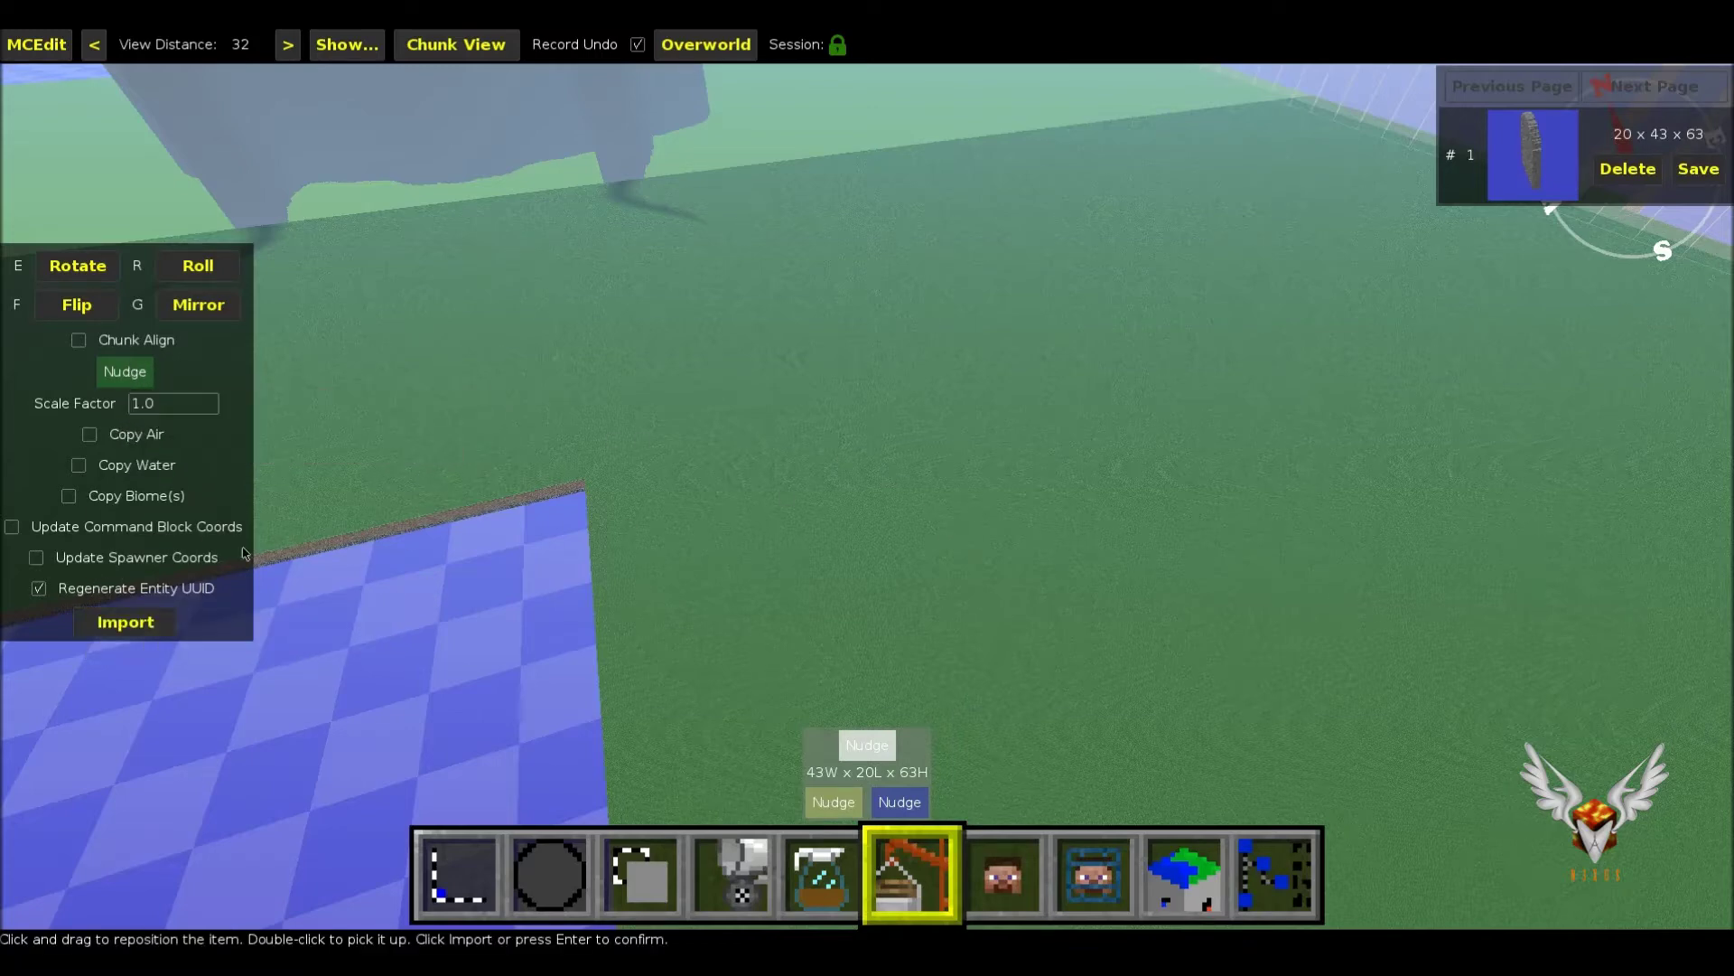
{"action": "left_click", "coordinate": [125, 623]}
{"action": "right_click_drag", "start_coordinate": [612, 543], "coordinate": [967, 540]}
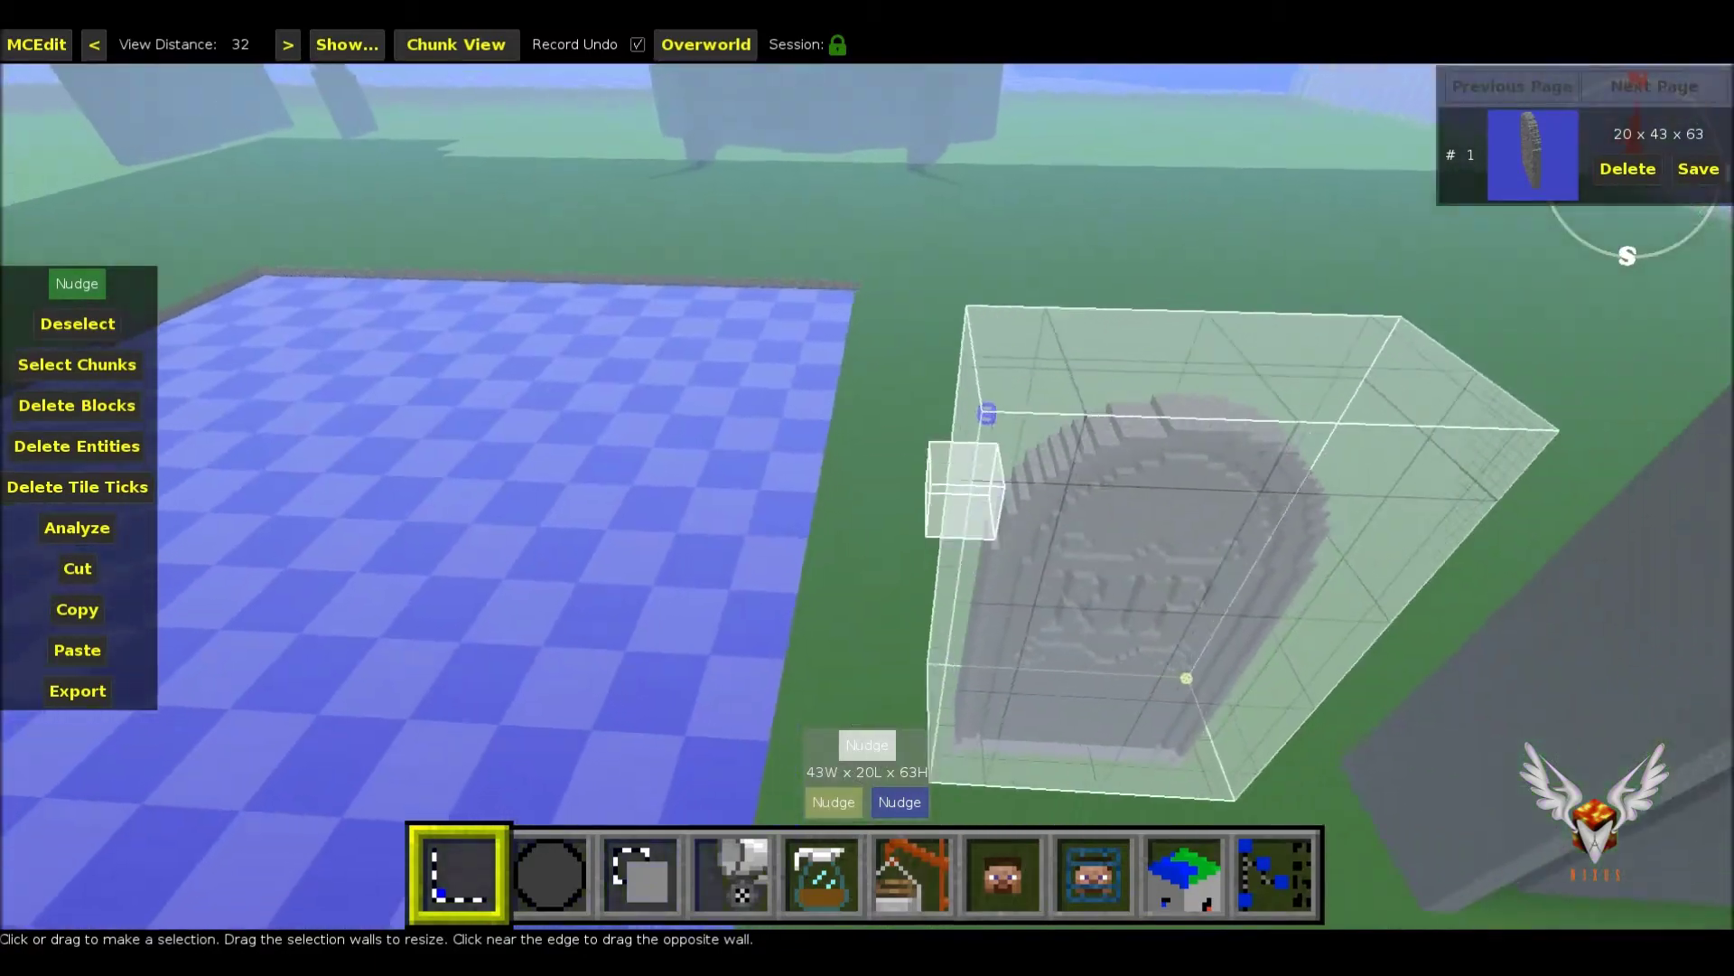
{"action": "mouse_move", "coordinate": [967, 539]}
{"action": "right_mouse_down"}
{"action": "mouse_move", "coordinate": [875, 506]}
{"action": "mouse_move", "coordinate": [601, 530]}
{"action": "right_mouse_up"}
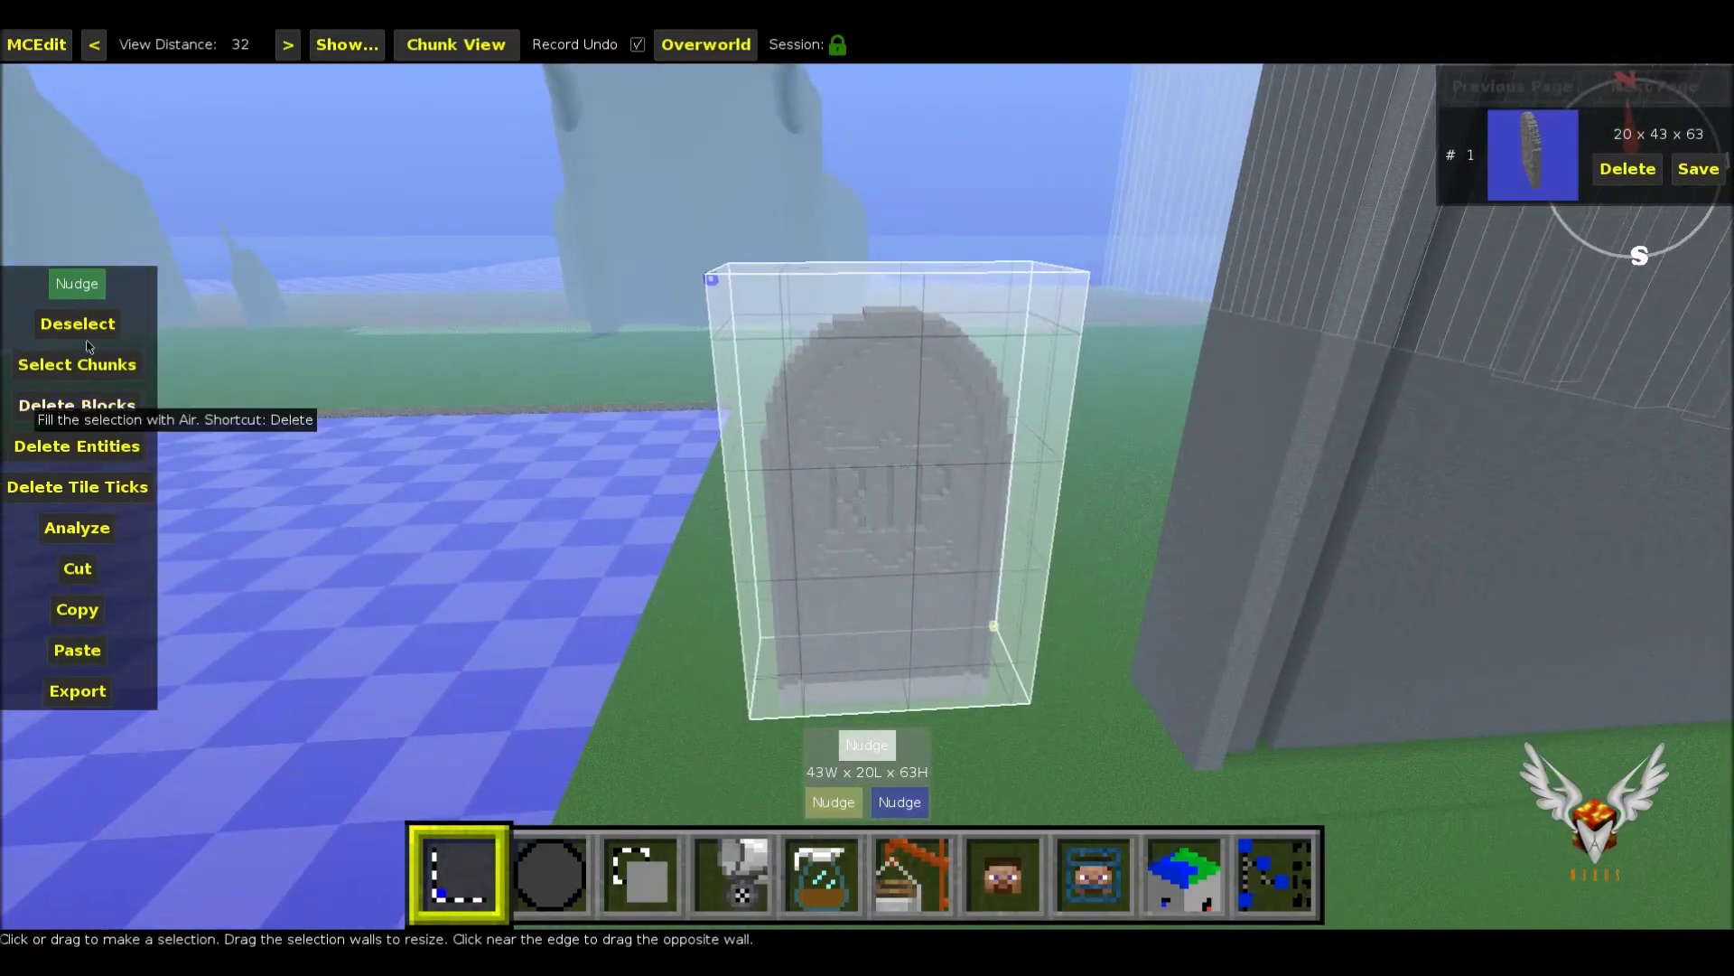
- Clone the selected headstone at scale factor 2 and inspect the enlarged preview
{"action": "left_click", "coordinate": [641, 870]}
{"action": "type", "text": "2"}
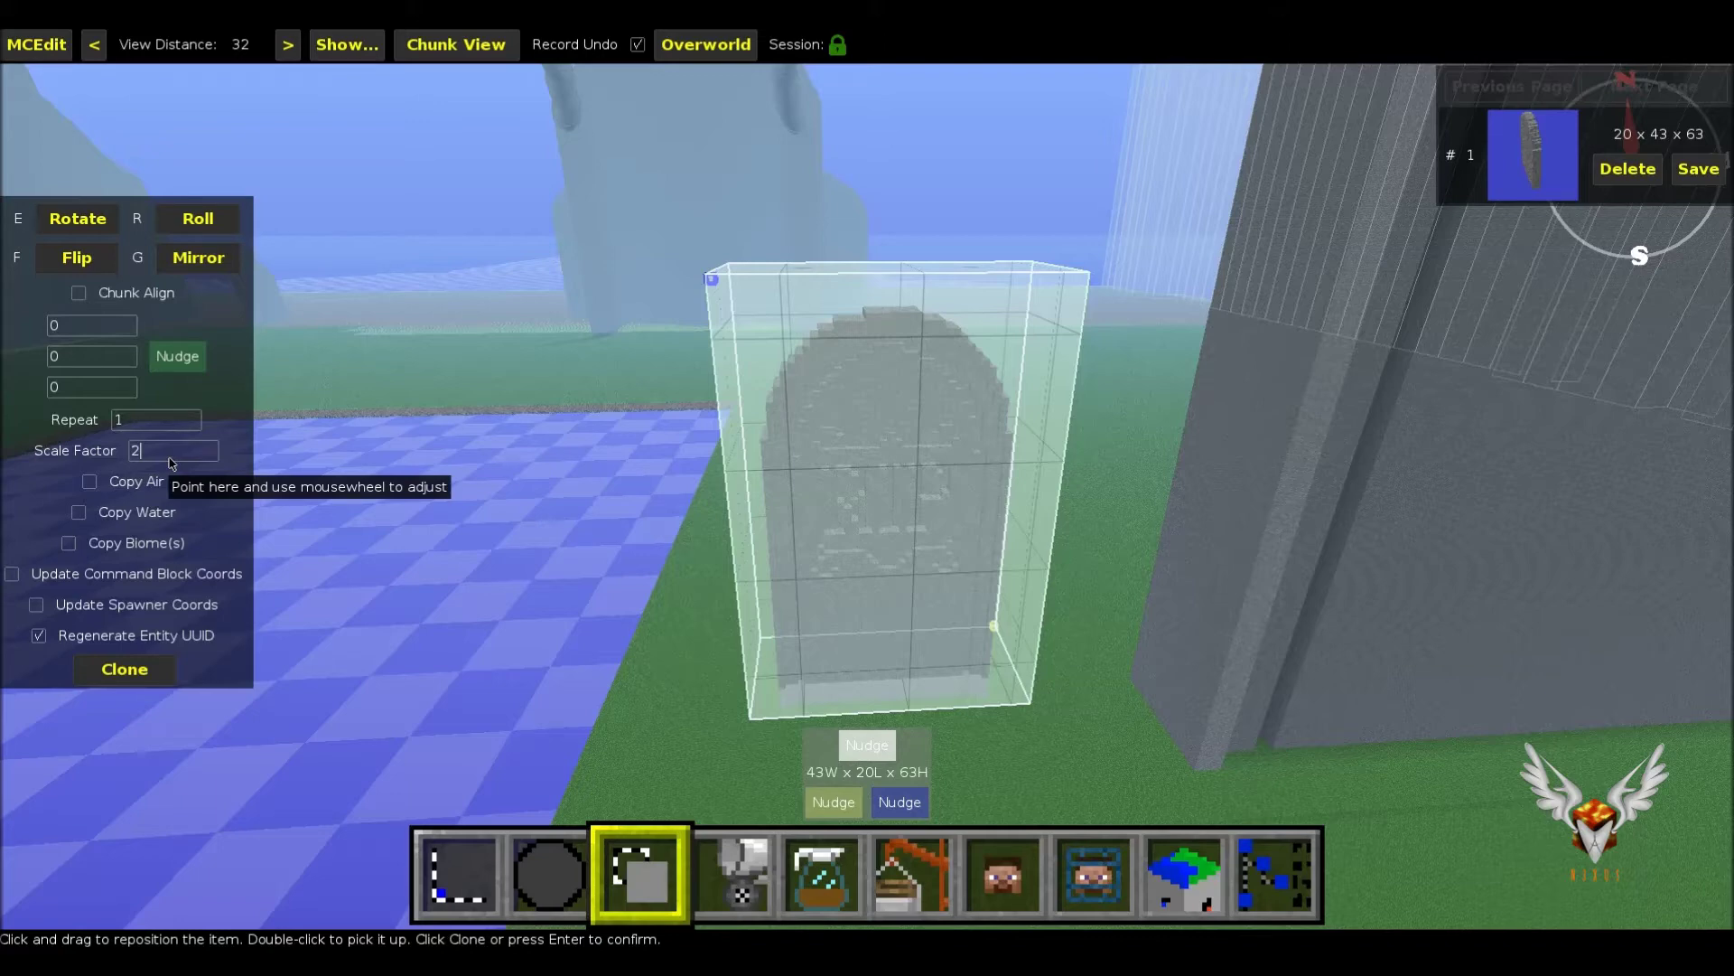
{"action": "key", "text": "Return"}
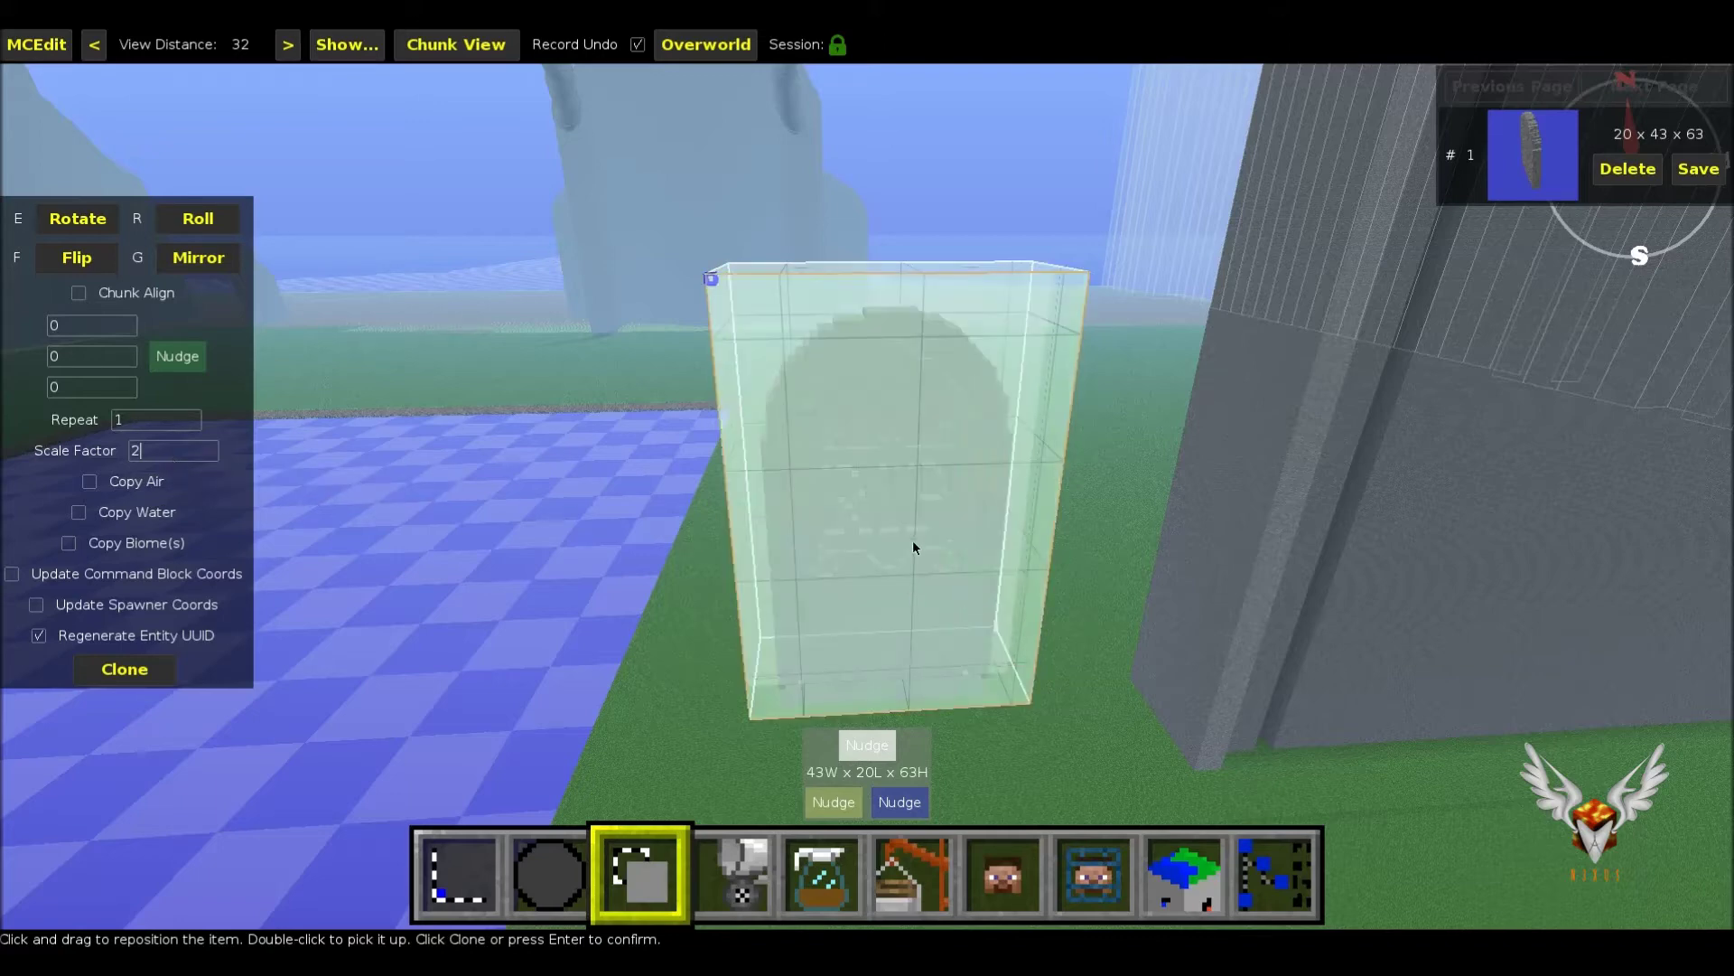
{"action": "key", "text": "w"}
{"action": "key", "text": "w"}
{"action": "right_click_drag", "start_coordinate": [958, 336], "coordinate": [957, 203]}
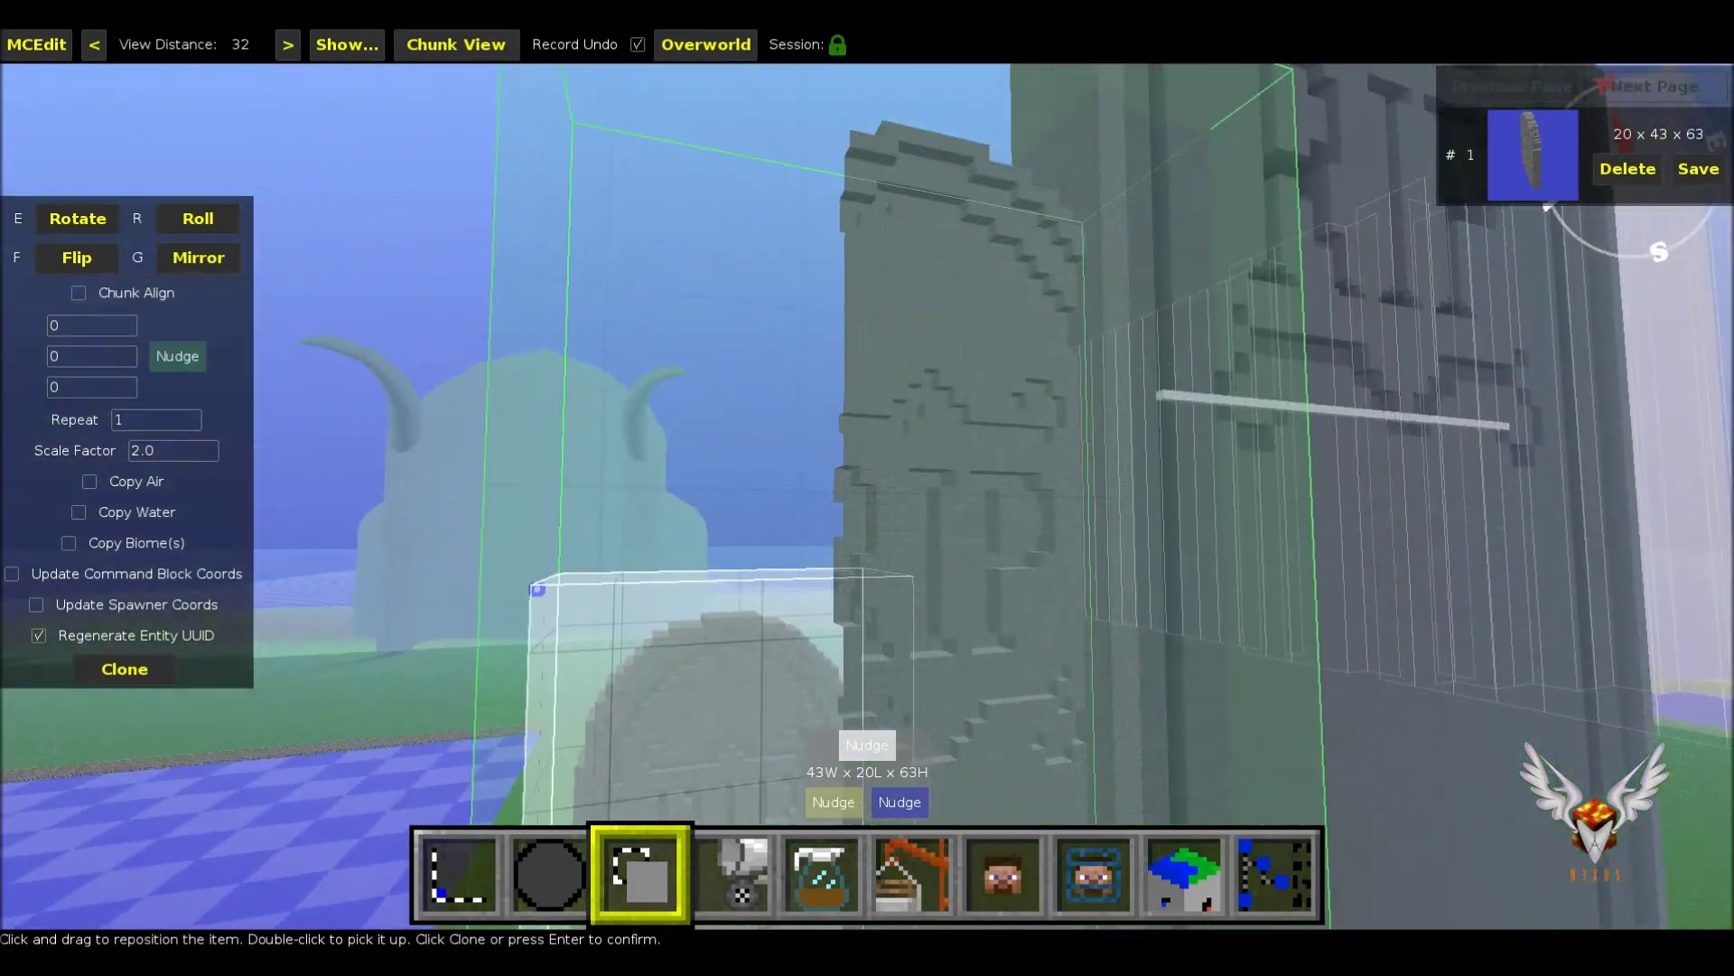
{"action": "key", "text": "s"}
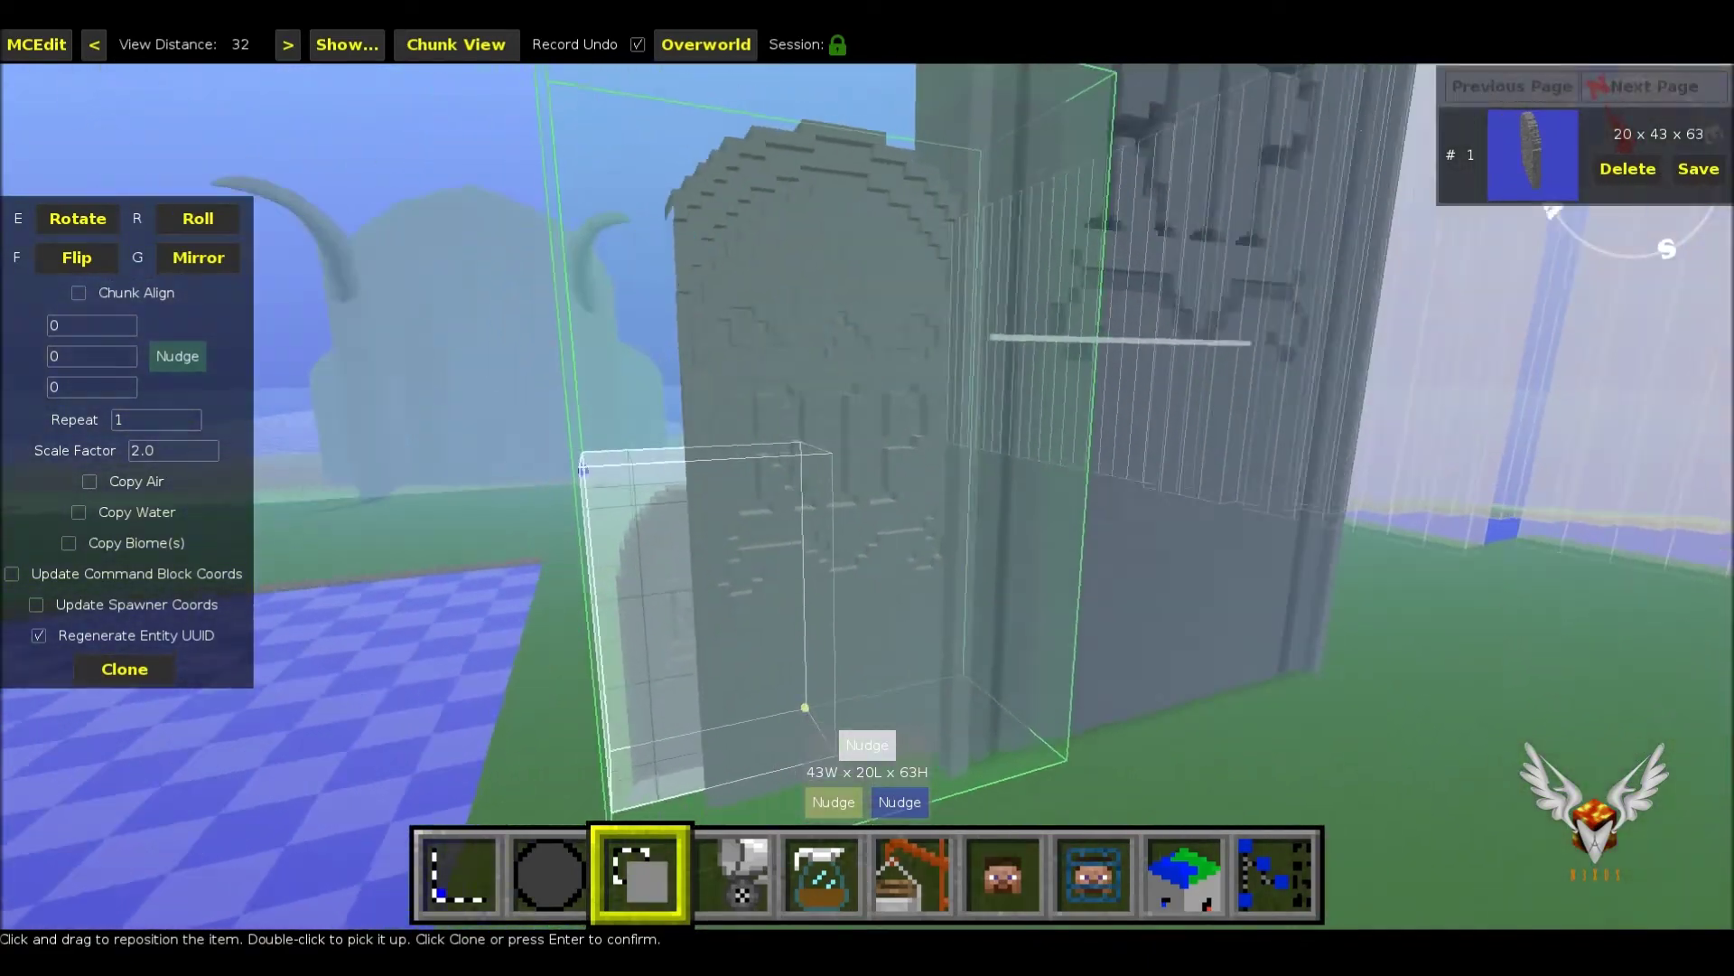
{"action": "right_click_drag", "start_coordinate": [868, 488], "coordinate": [984, 493]}
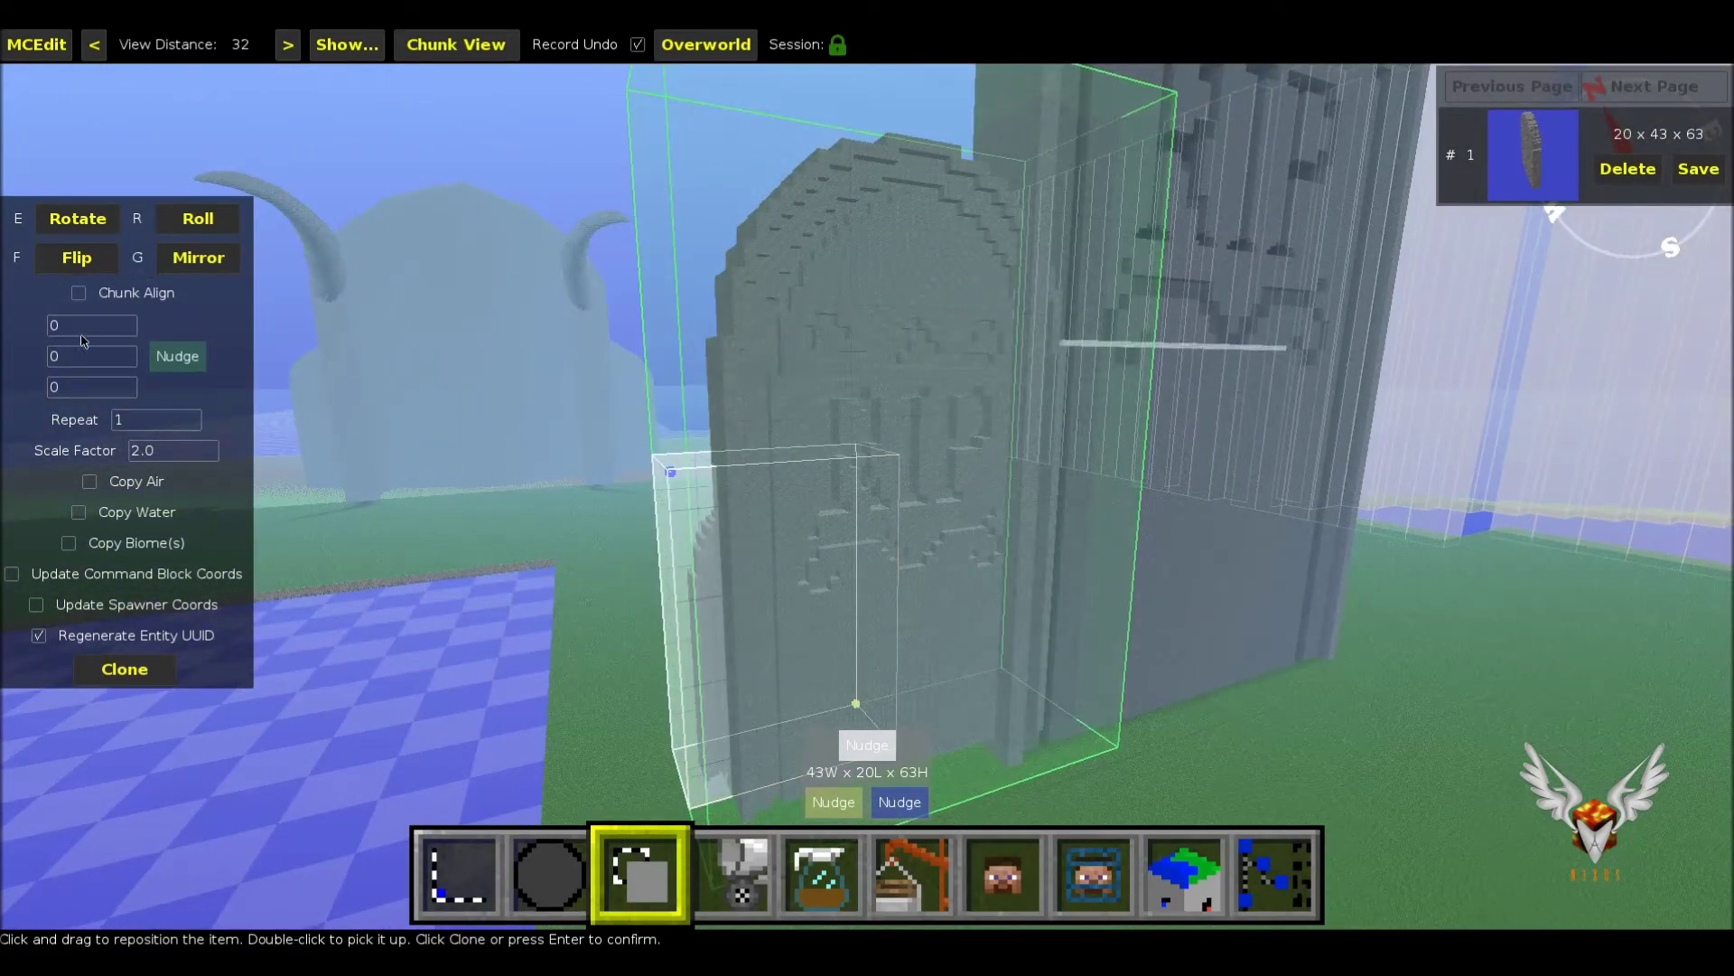
- Set the clone's sideways offset to -100 after trying 50 and -50
{"action": "left_click", "coordinate": [80, 334]}
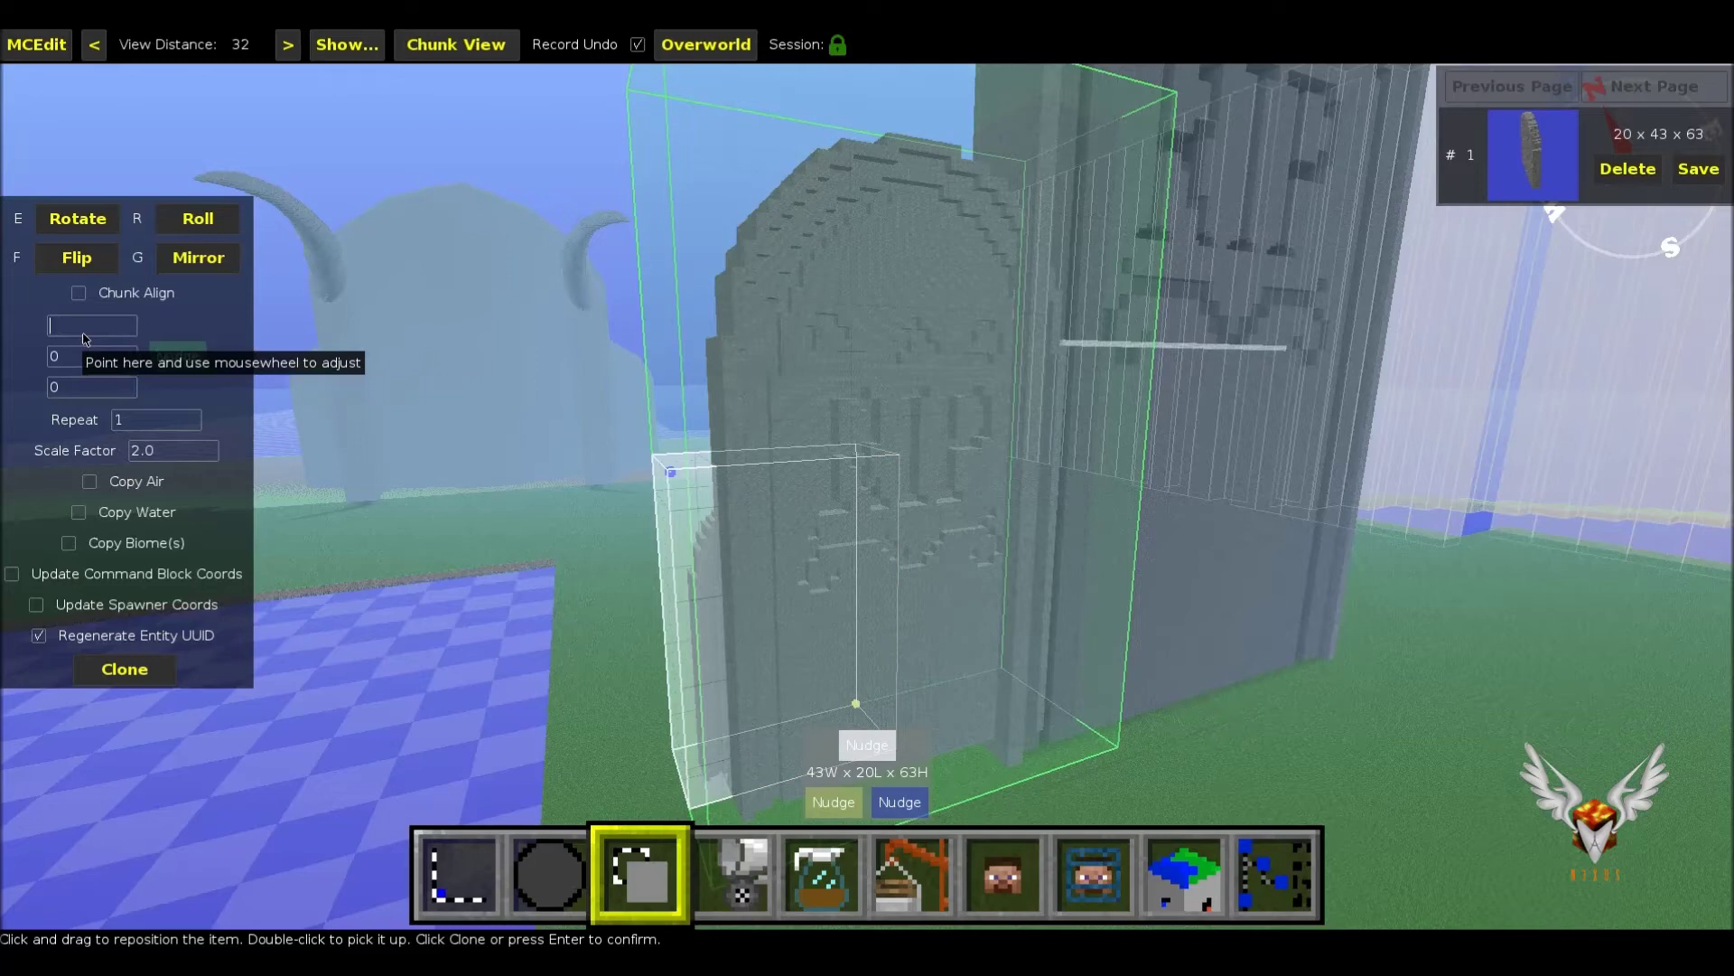
{"action": "type", "text": "50"}
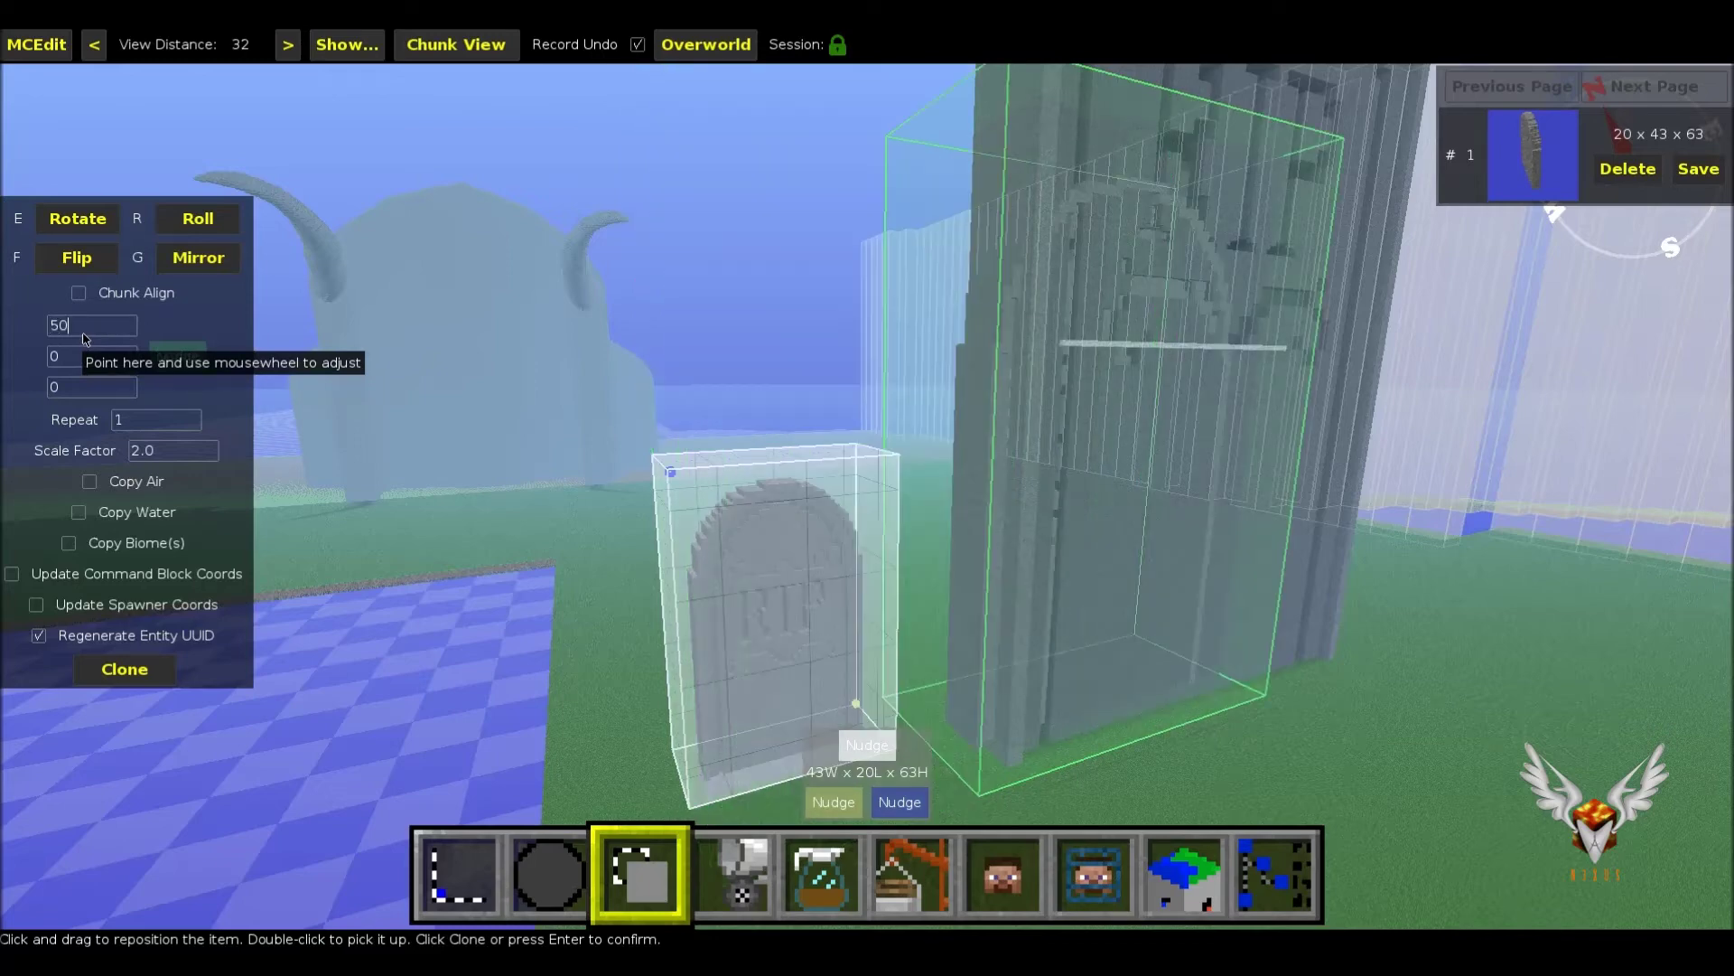
{"action": "key", "text": "BackSpace"}
{"action": "key", "text": "BackSpace"}
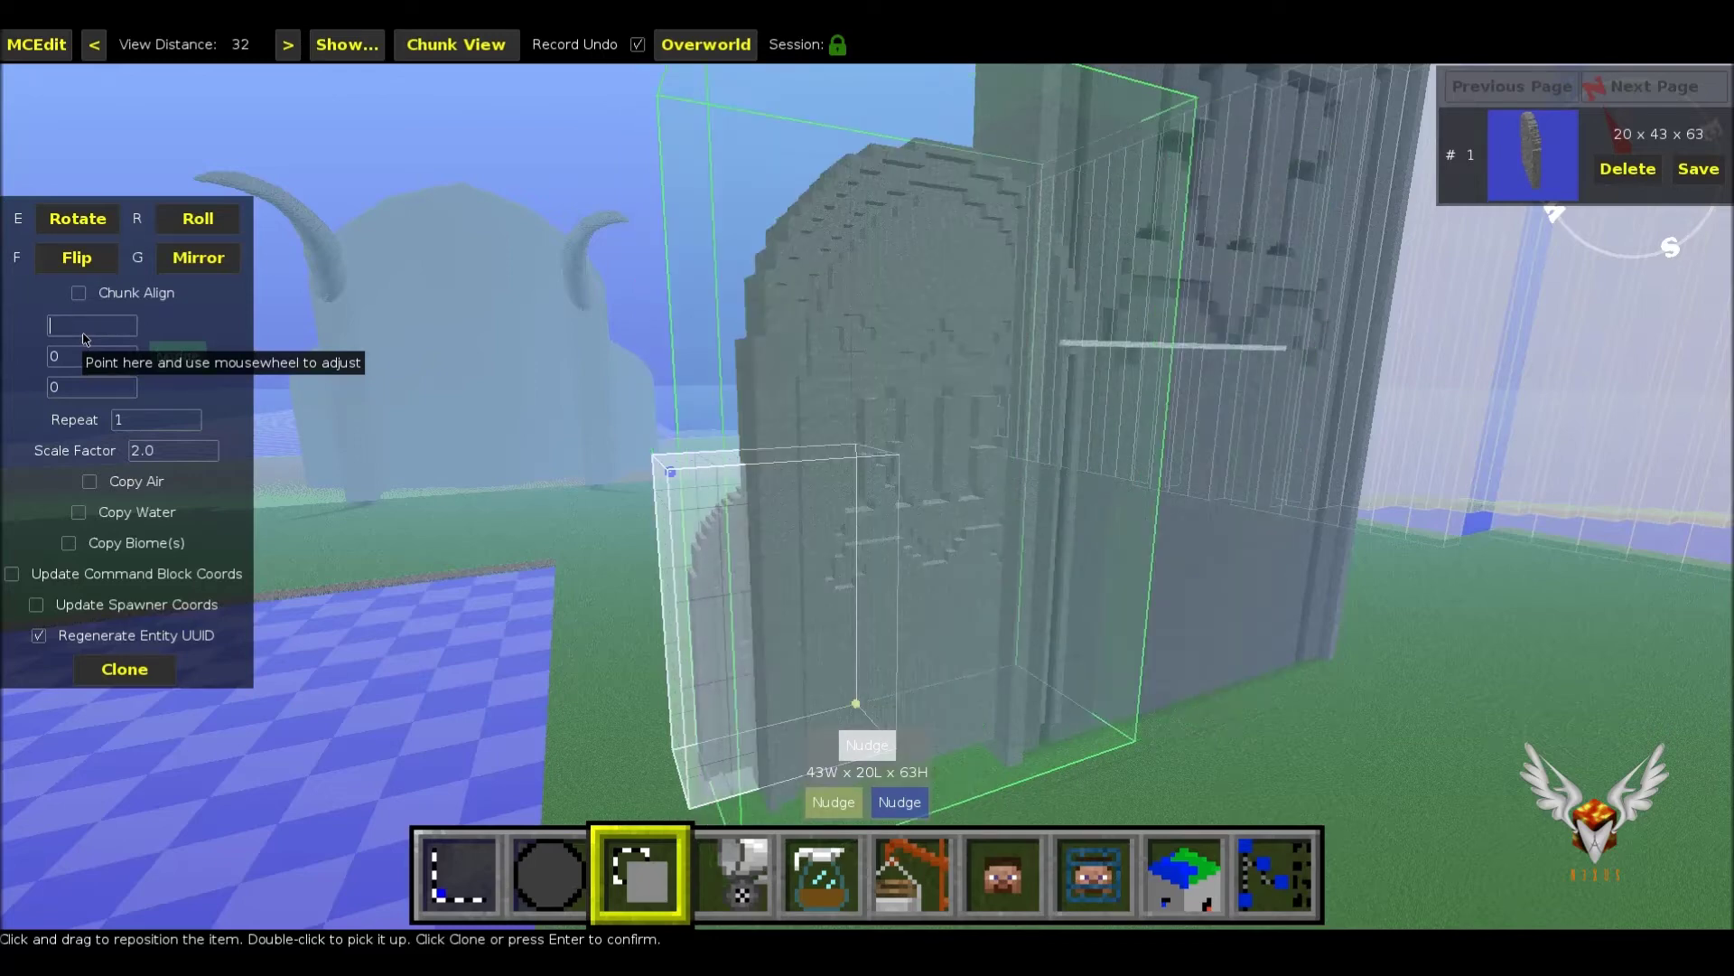
{"action": "type", "text": "-50"}
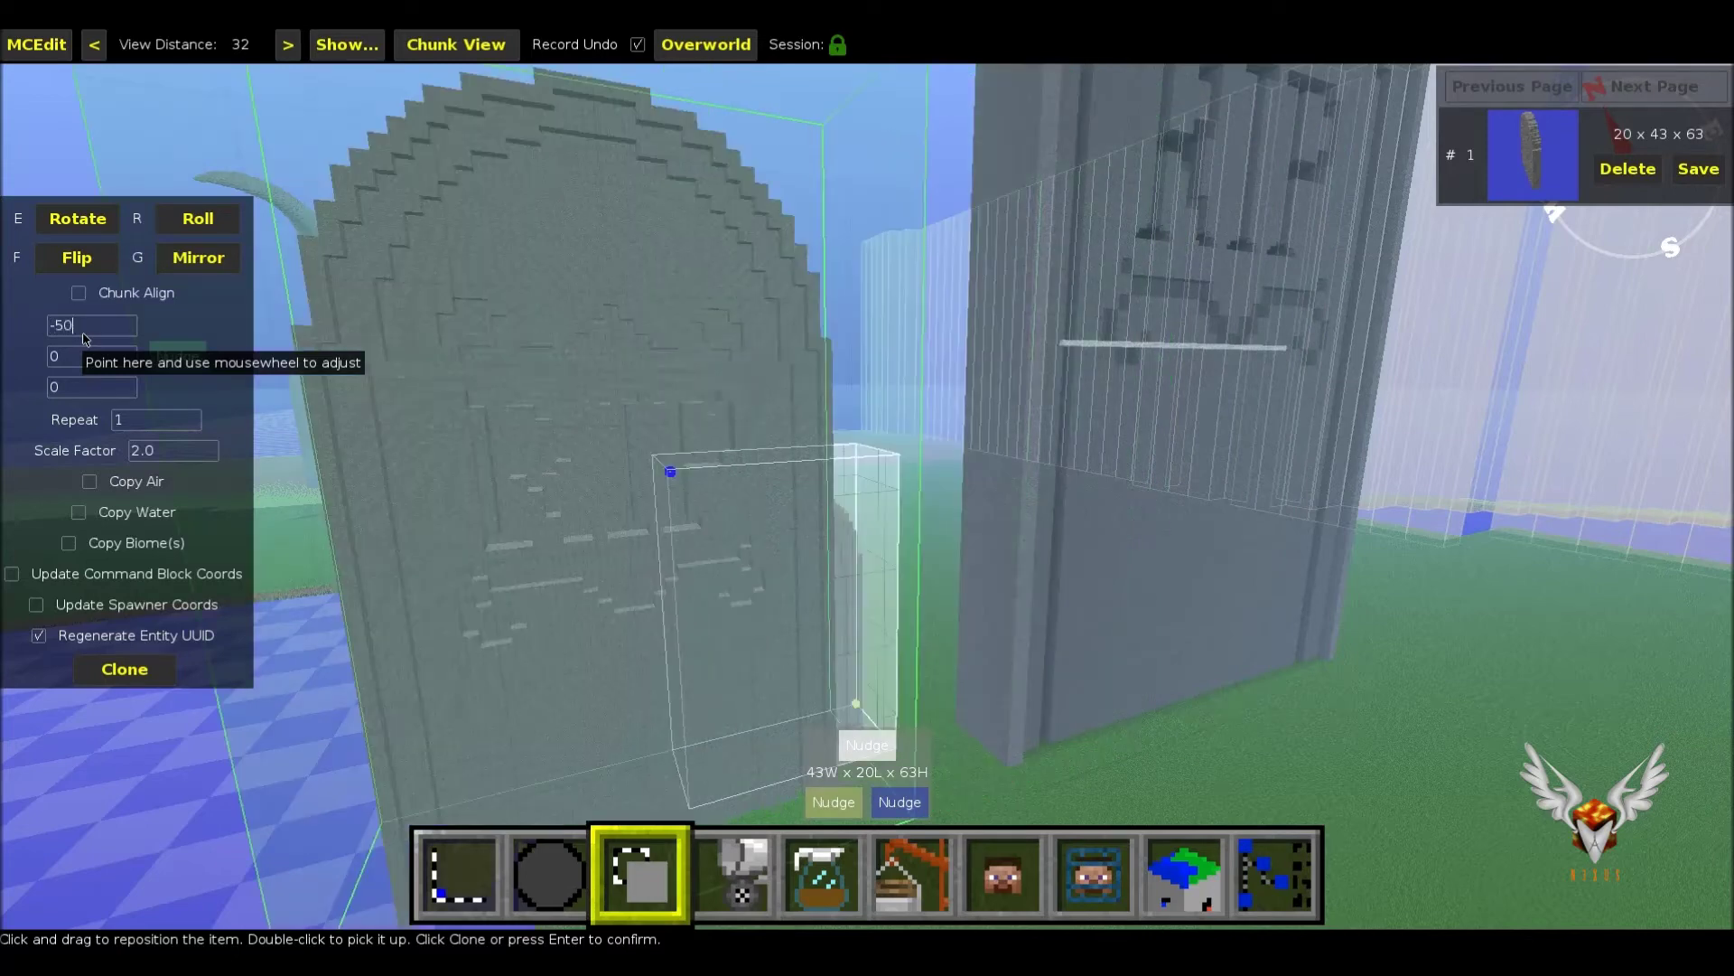
{"action": "key", "text": "BackSpace"}
{"action": "key", "text": "BackSpace"}
{"action": "key", "text": "BackSpace"}
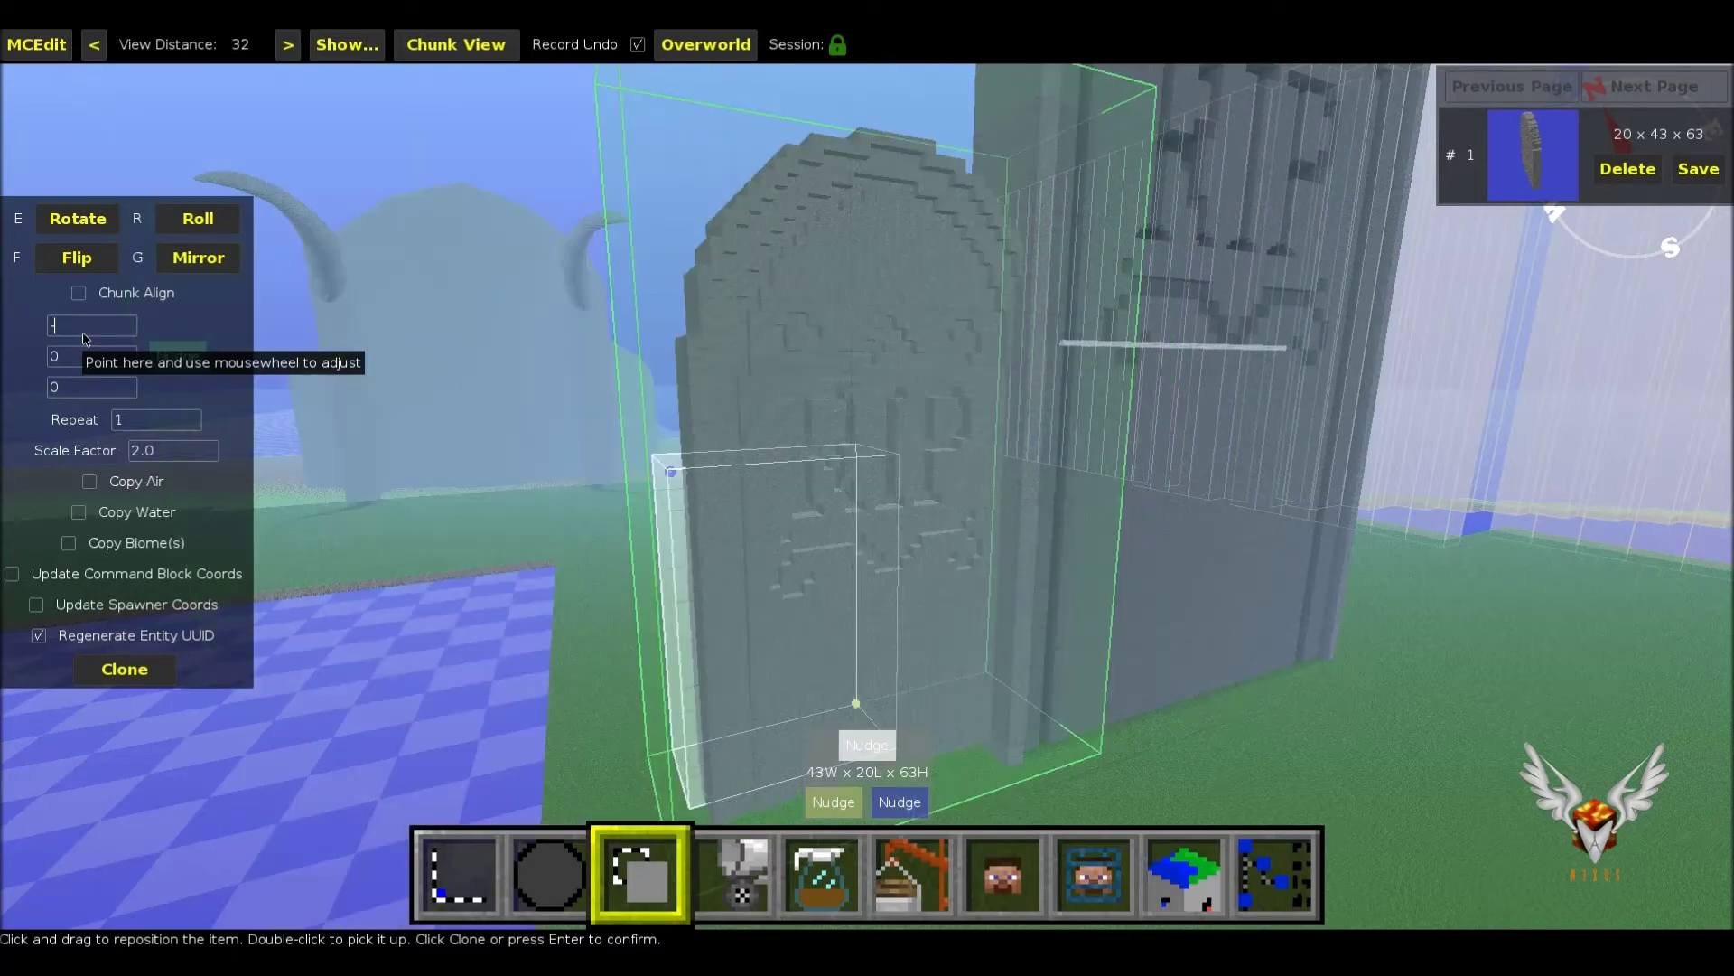
{"action": "type", "text": "-100"}
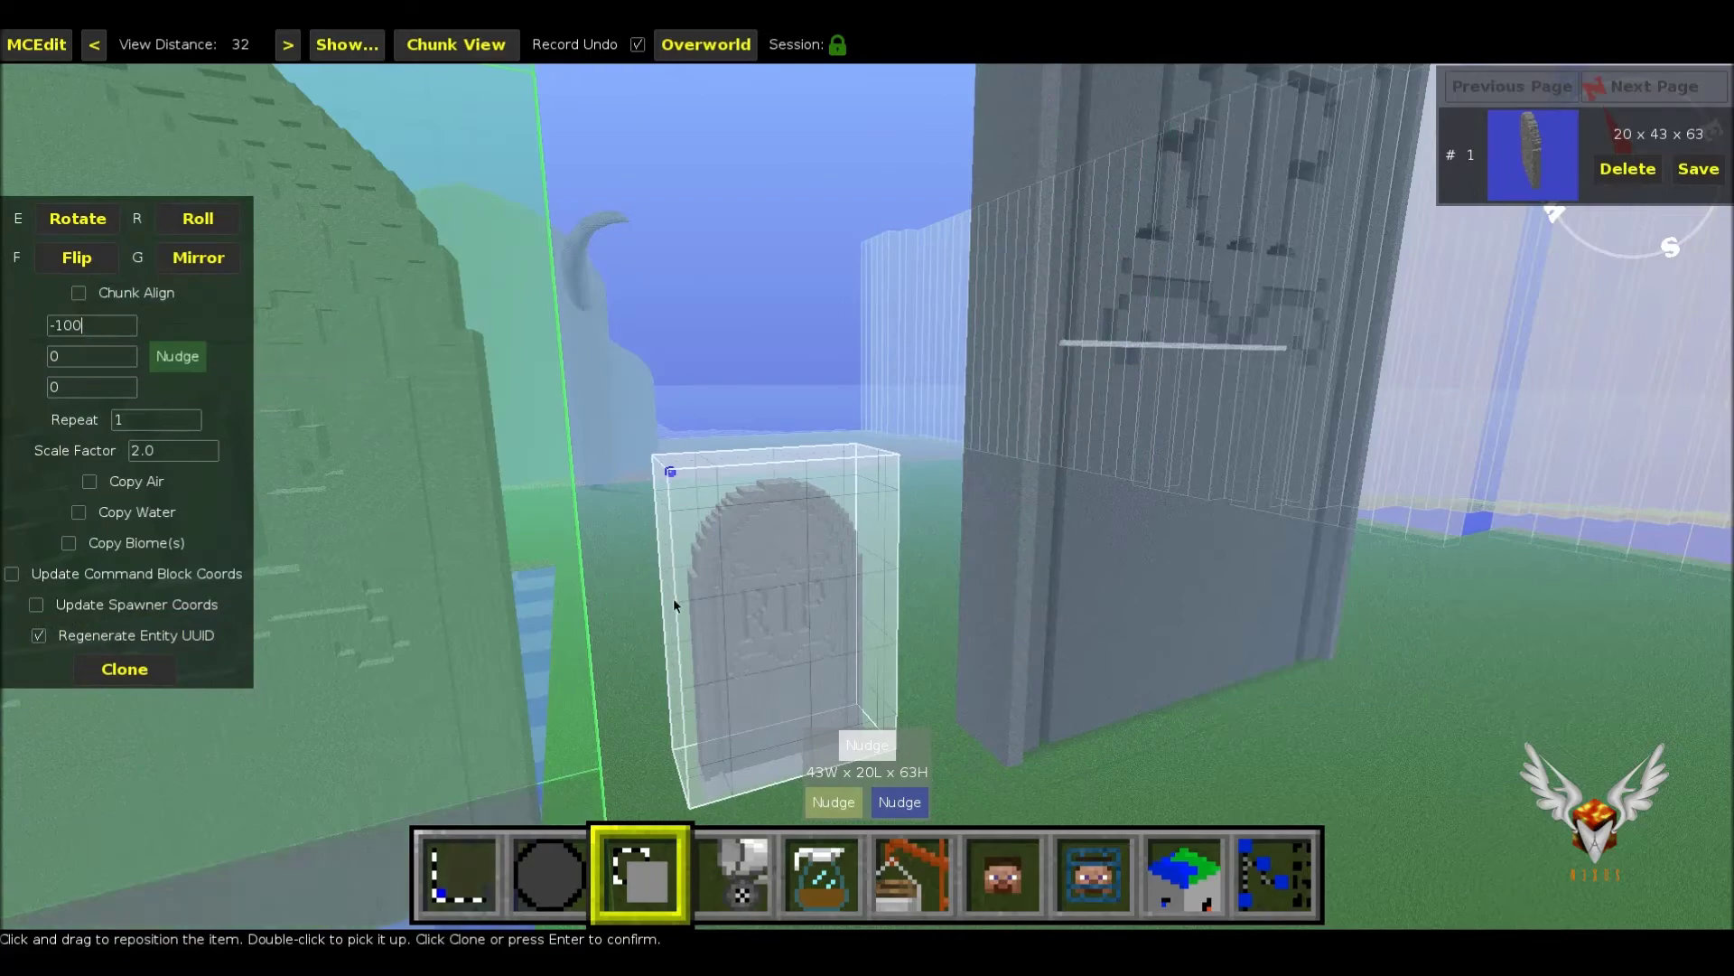
{"action": "type", "text": "aw"}
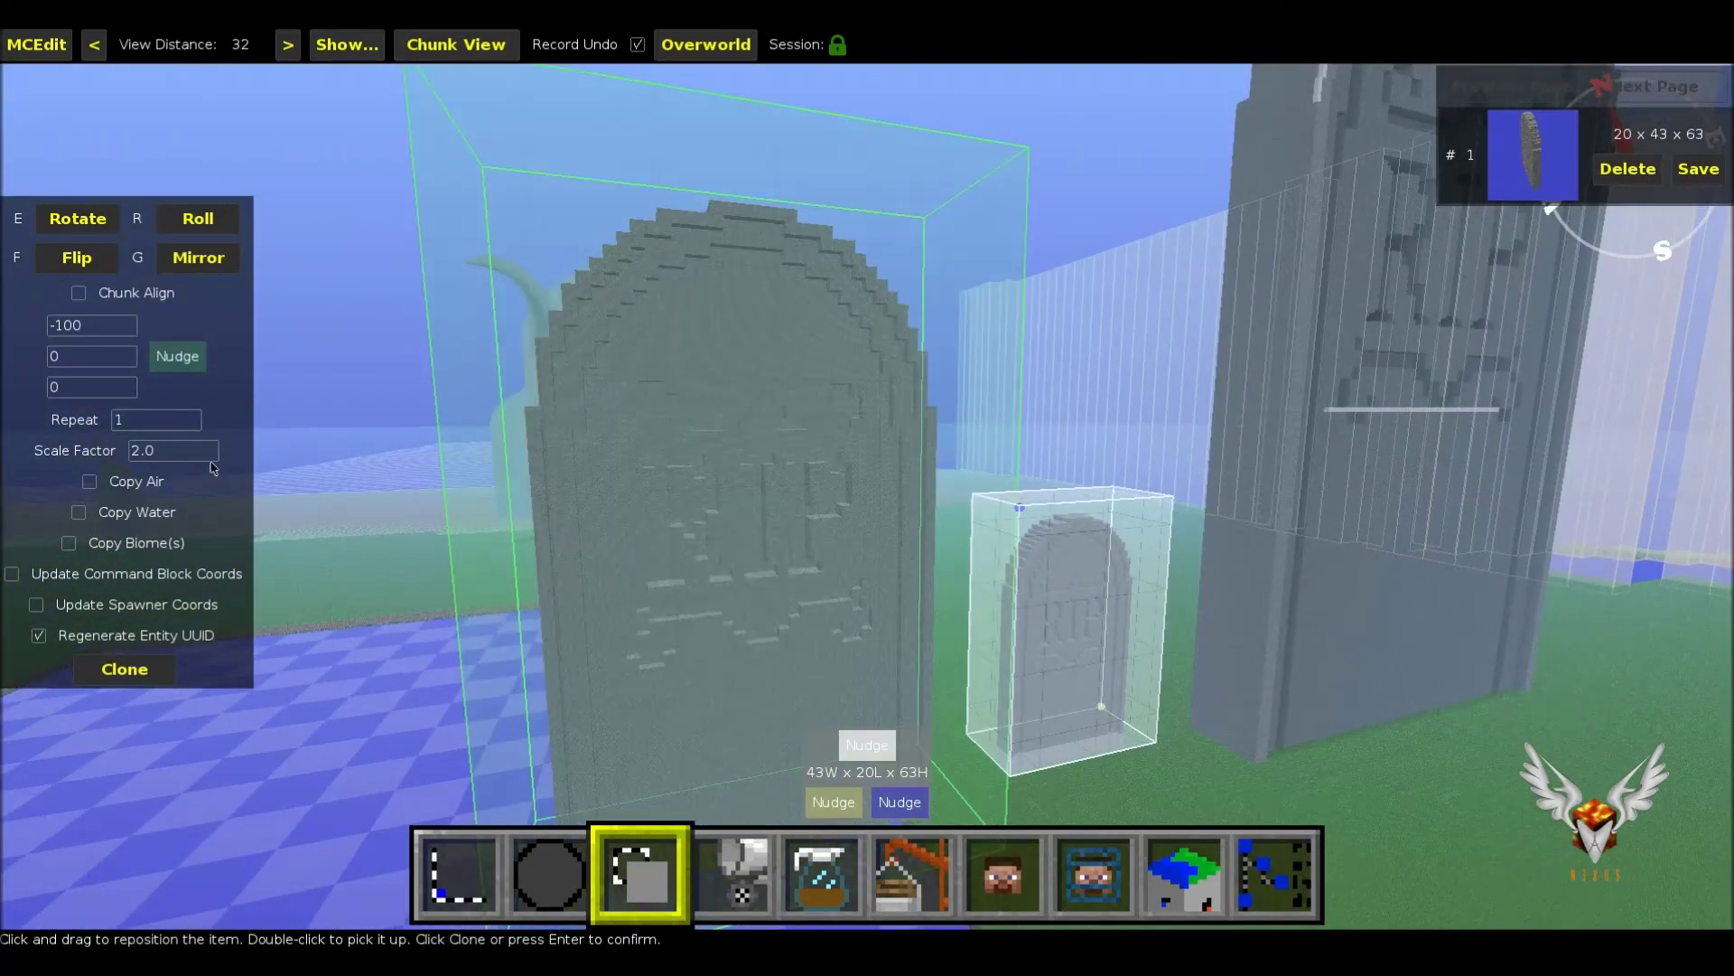
{"action": "left_click", "coordinate": [184, 453]}
{"action": "type", "text": "3"}
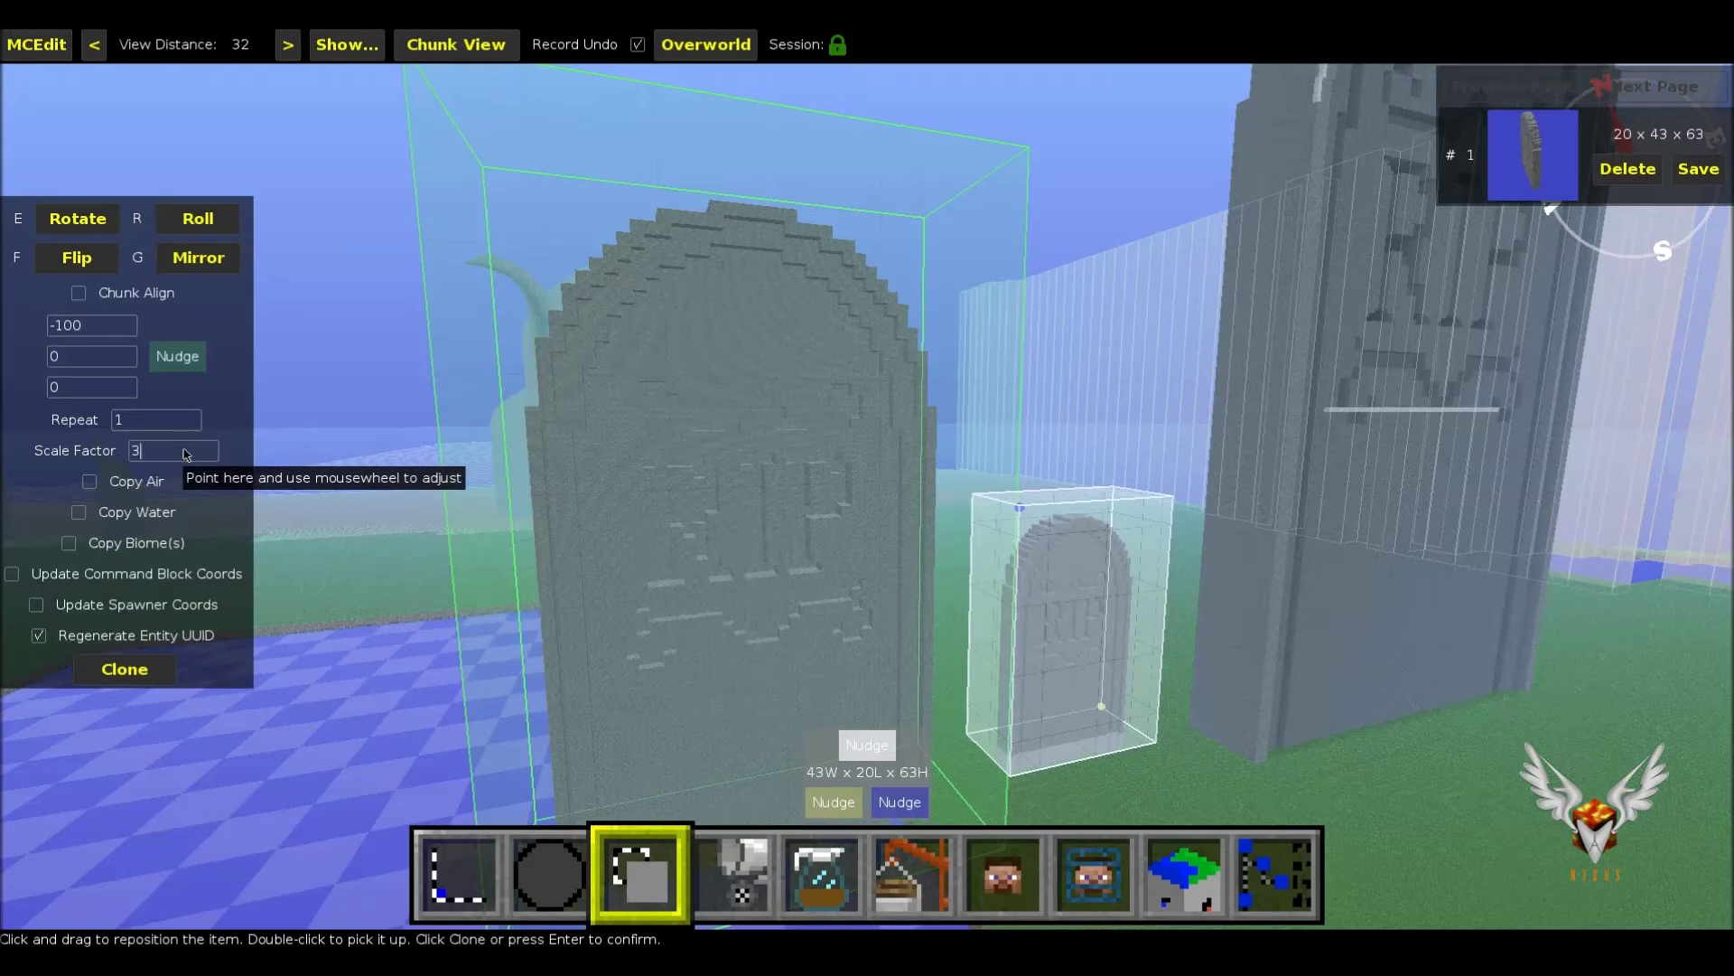
- Set the clone scale factor to 3.0 and change the sideways offset from -100 to -150
{"action": "key", "text": "Return"}
{"action": "key", "text": "w"}
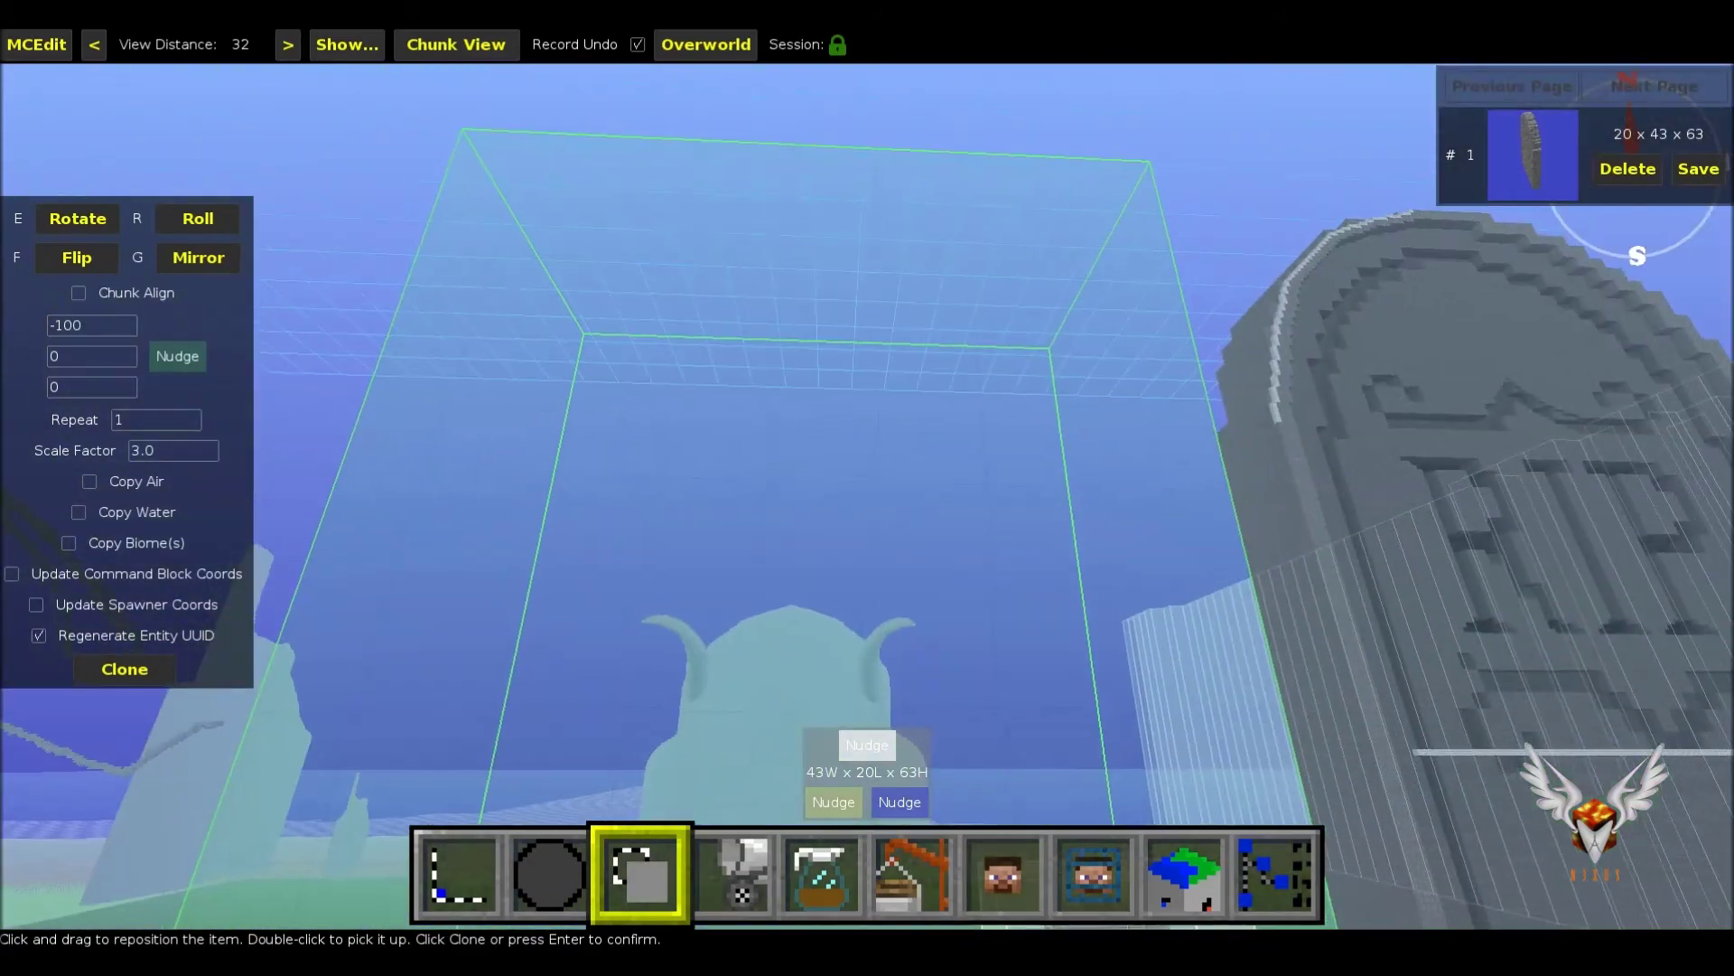
{"action": "key", "text": "w"}
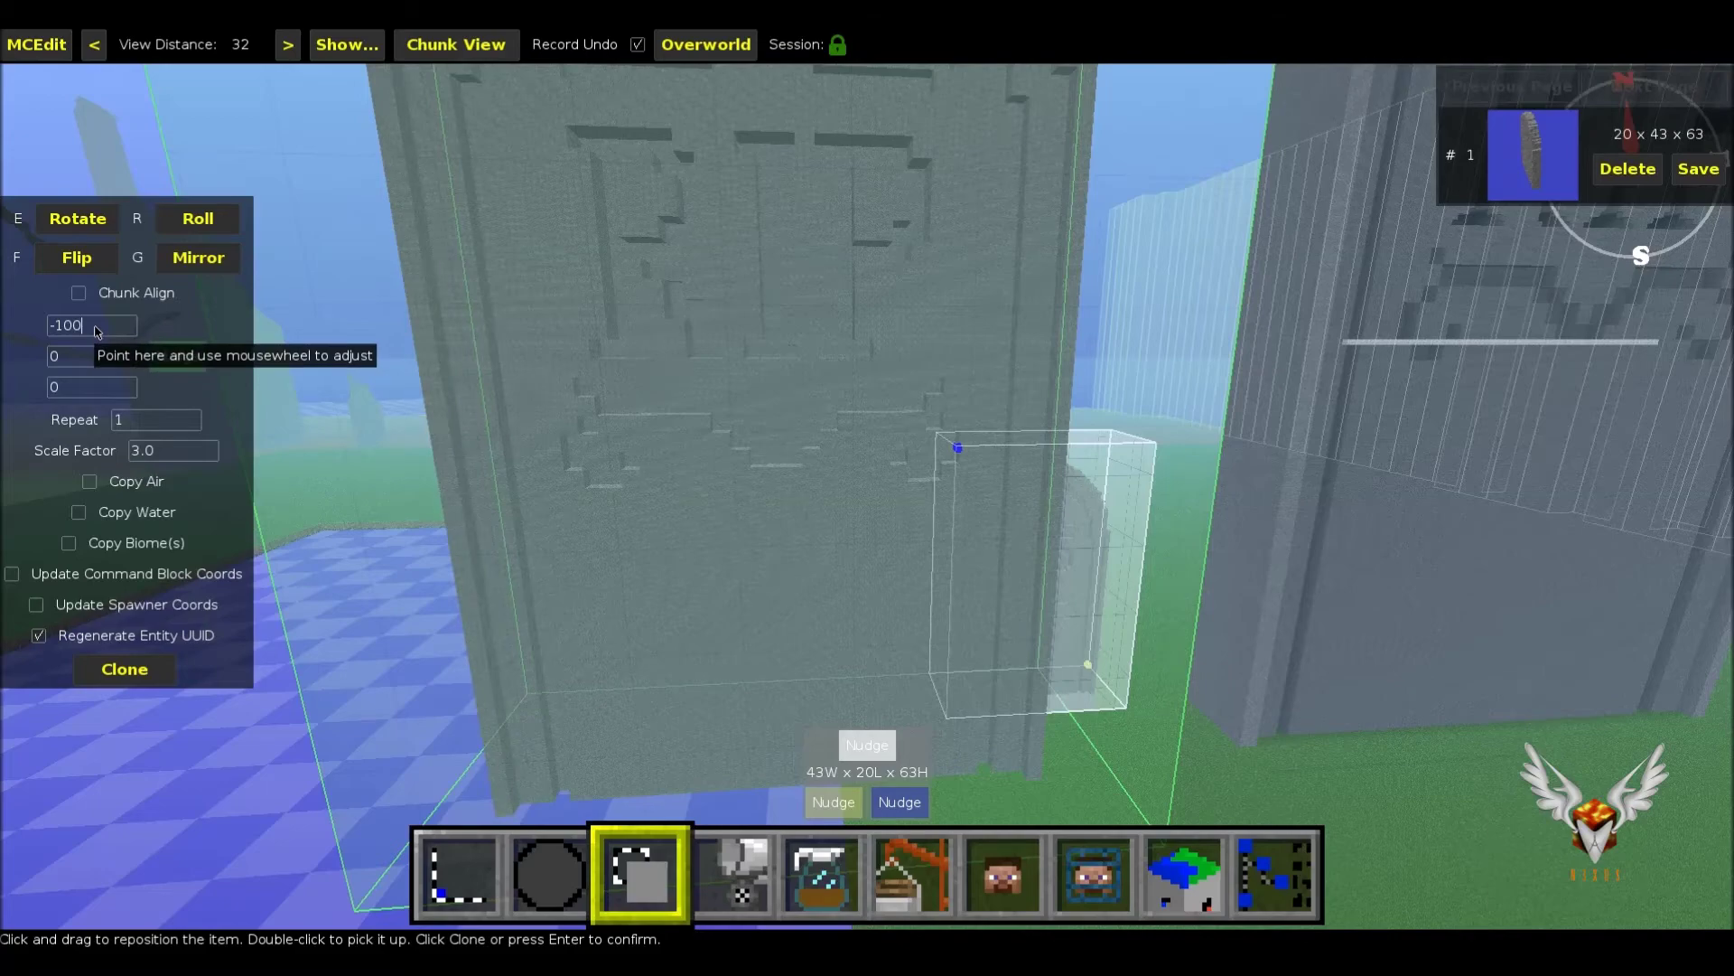
{"action": "key", "text": "BackSpace"}
{"action": "key", "text": "BackSpace"}
{"action": "type", "text": "50"}
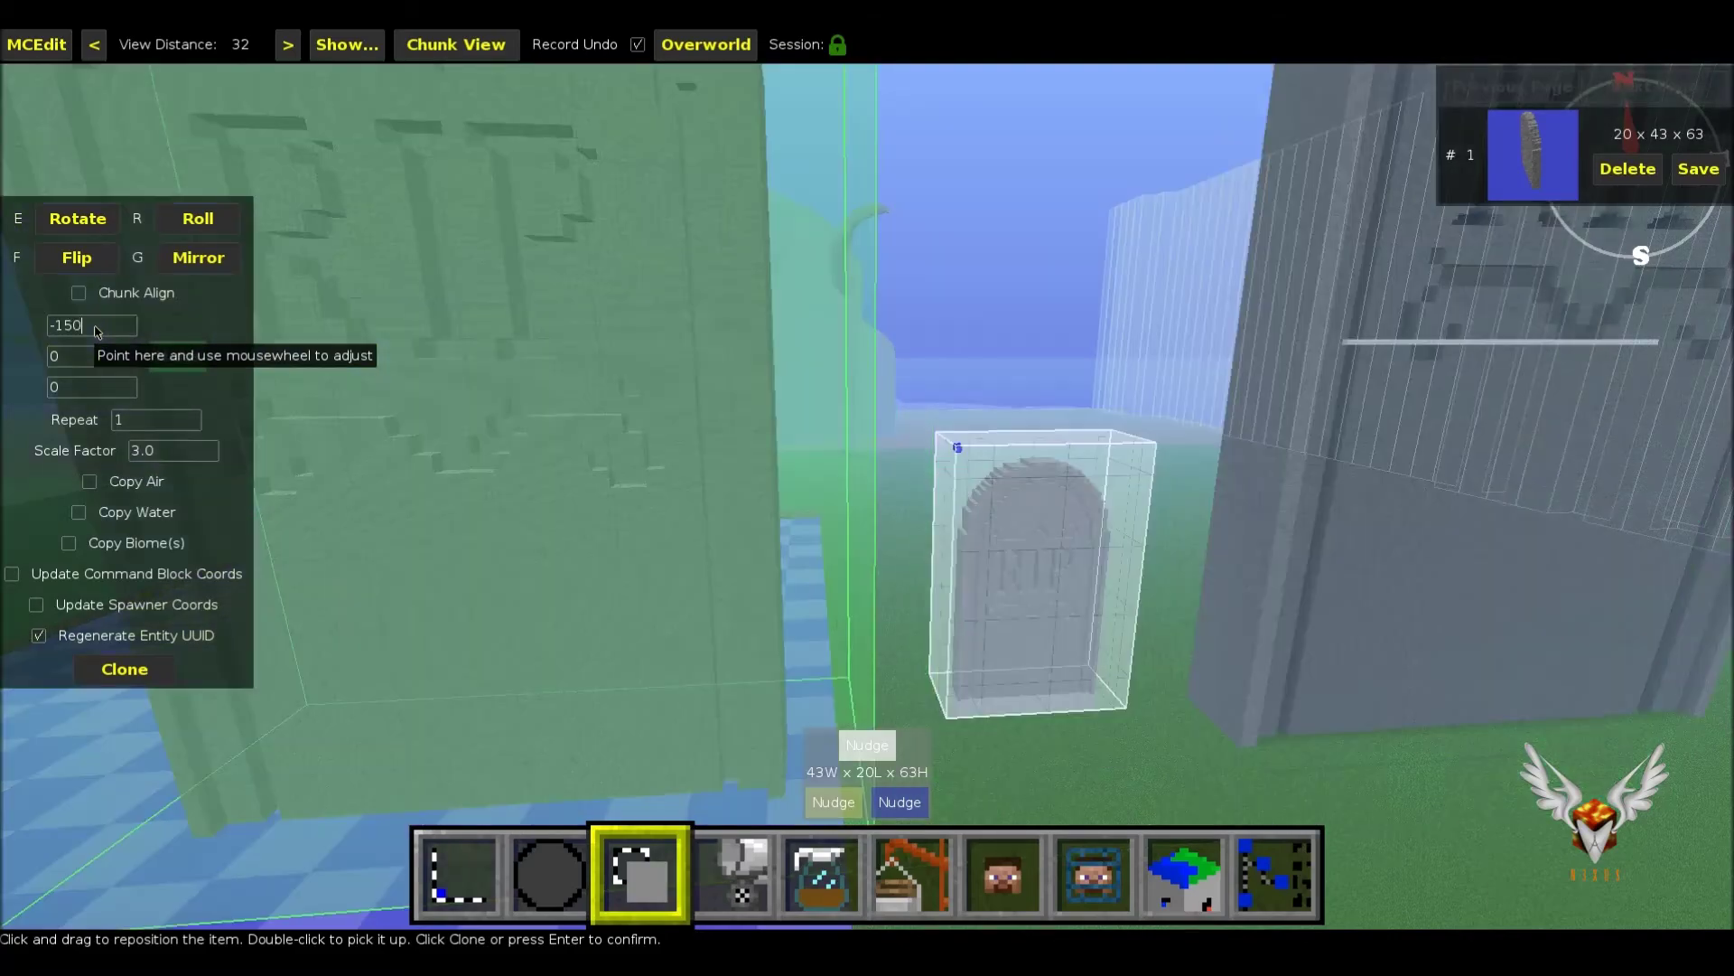
{"action": "type", "text": "s"}
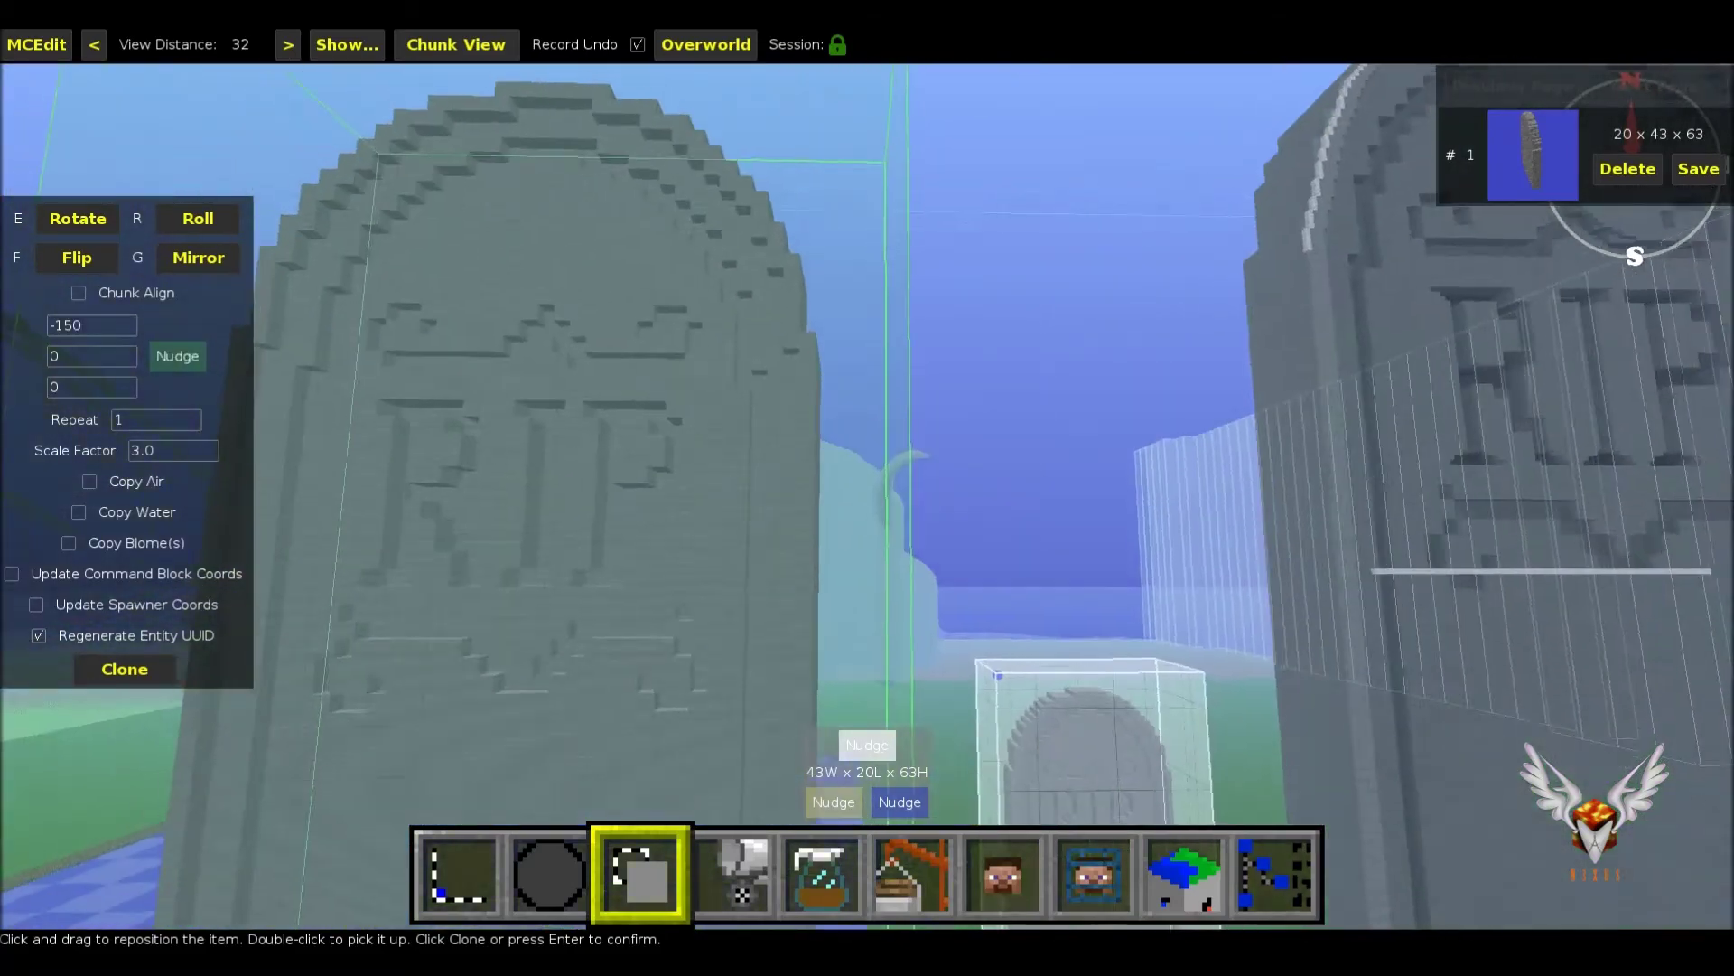
{"action": "type", "text": "s"}
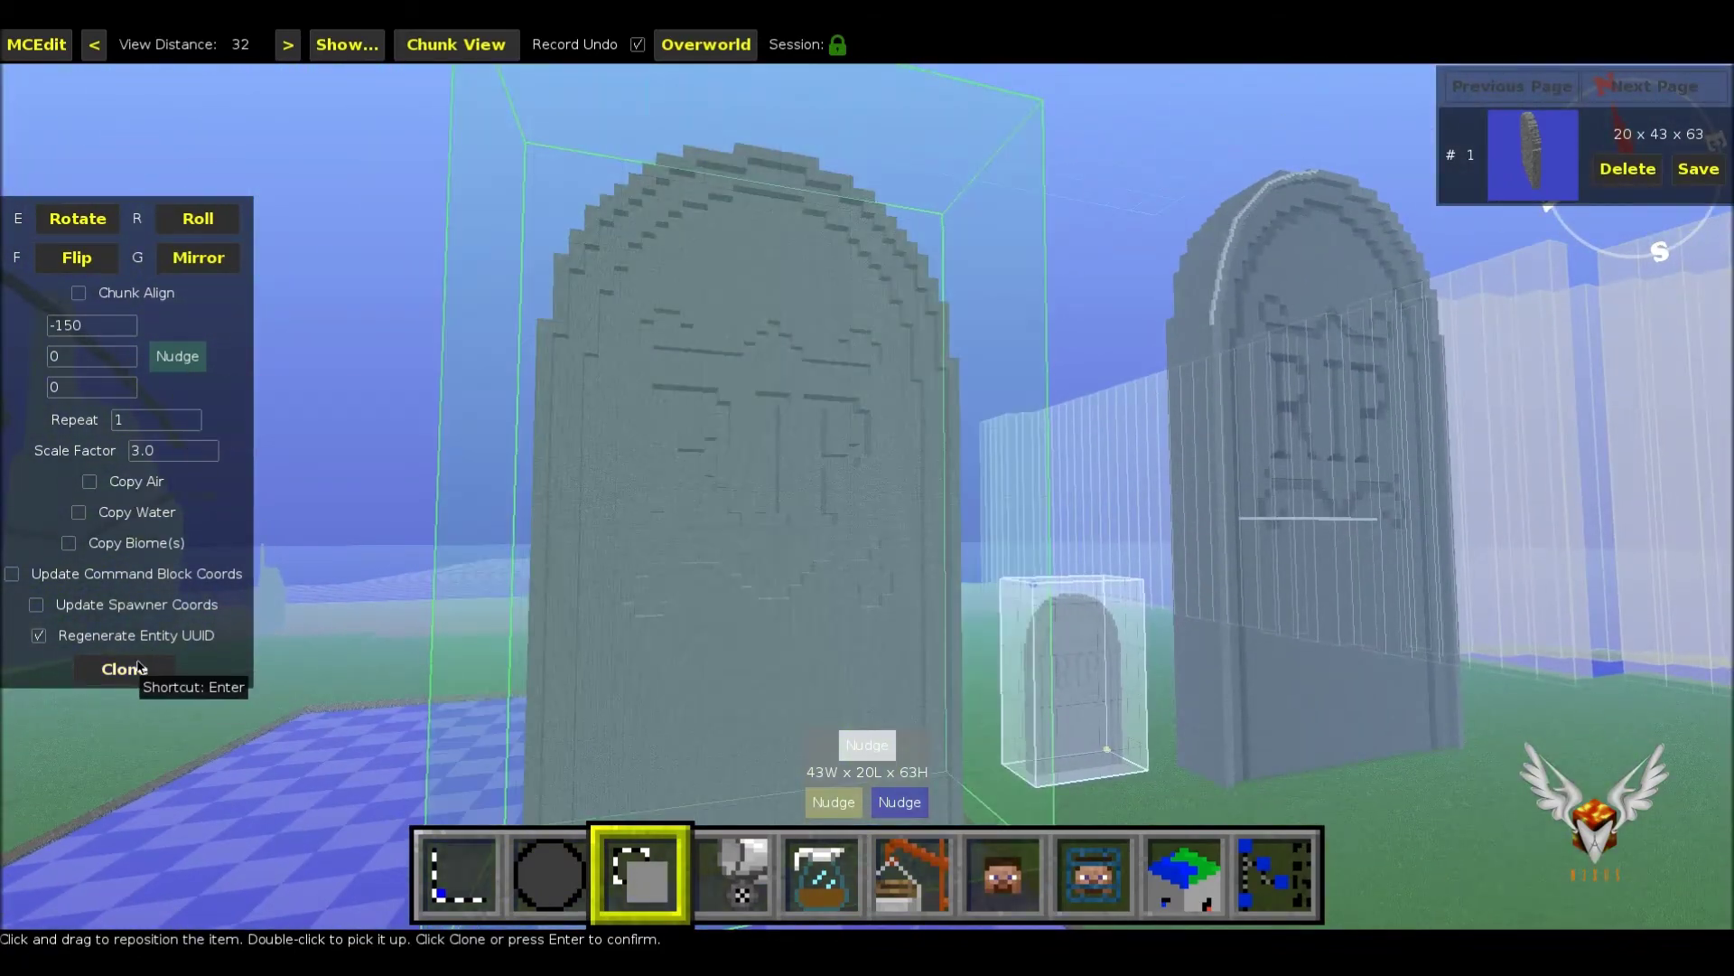
- Place the triple-size headstone clone, clear the selection, and fly toward it
{"action": "left_click", "coordinate": [125, 670]}
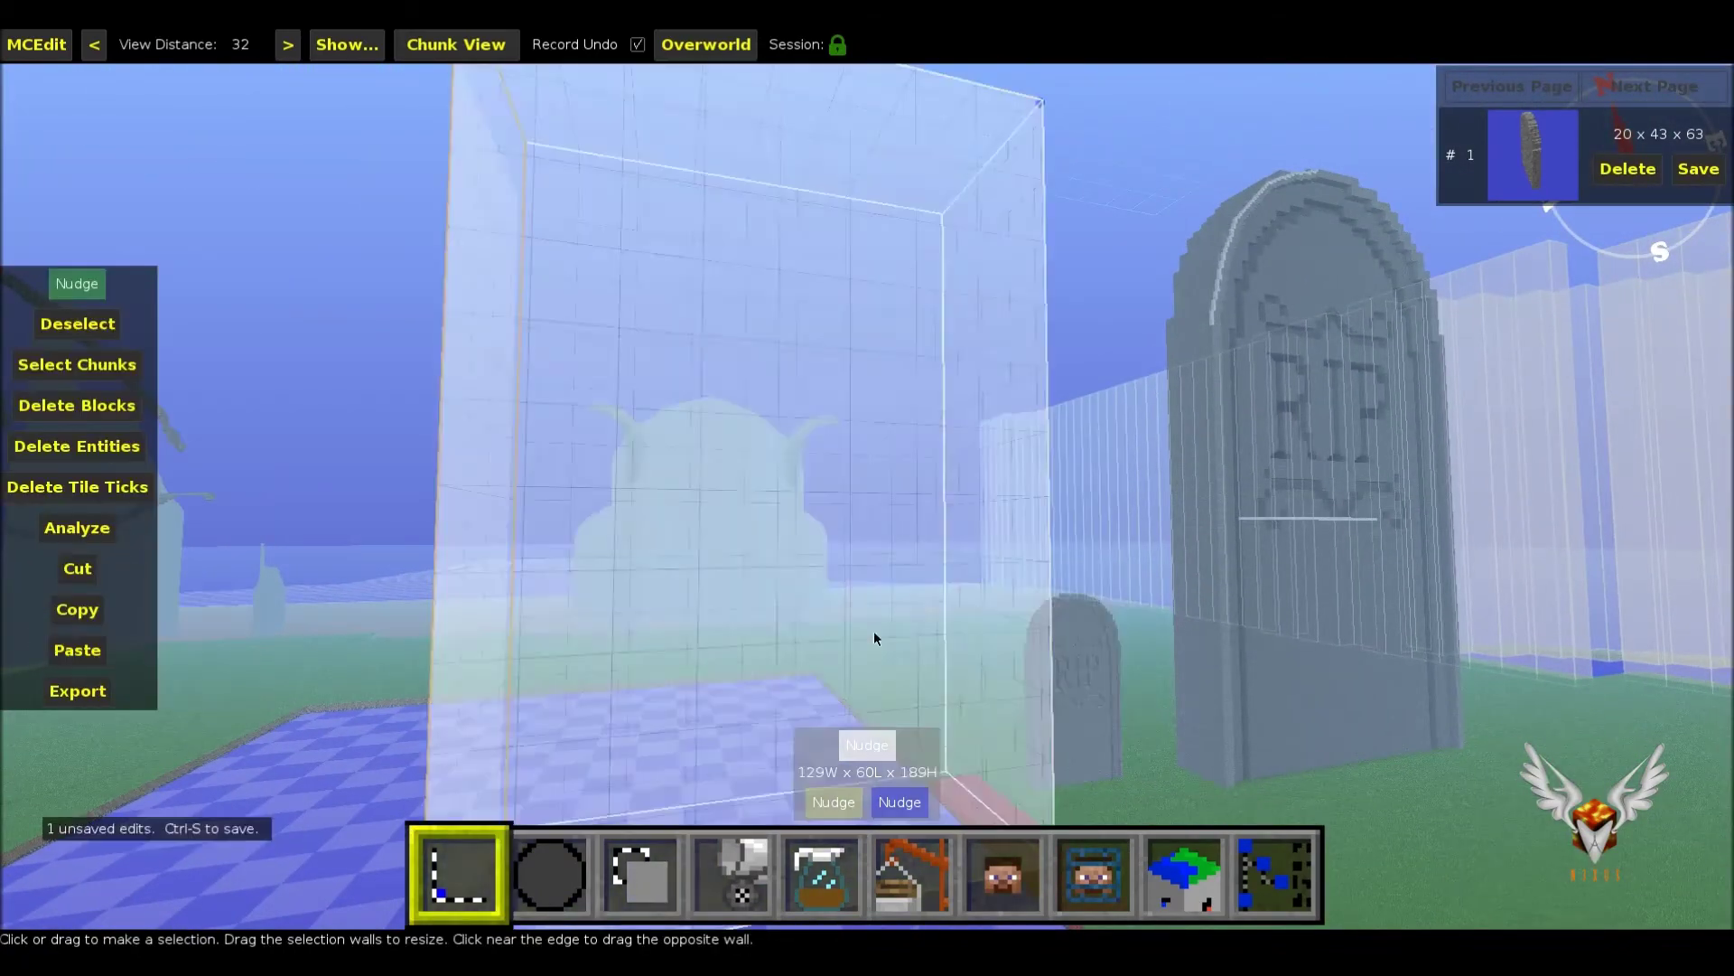
{"action": "left_click", "coordinate": [77, 323]}
{"action": "key", "text": "w"}
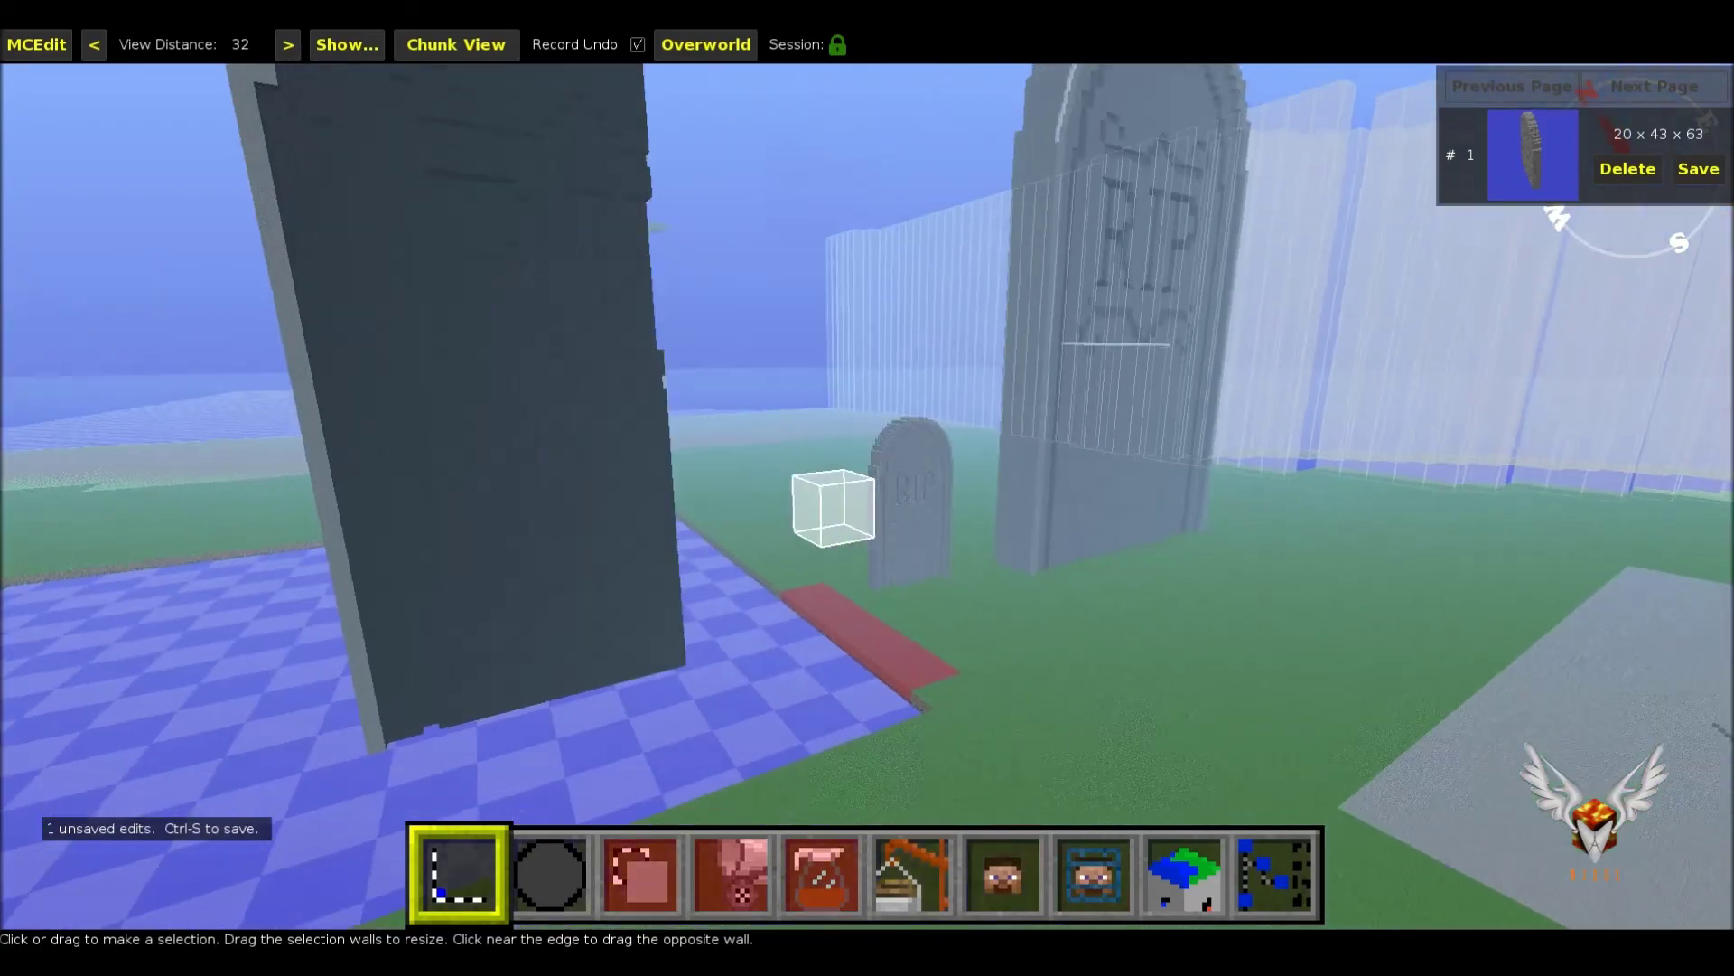
{"action": "key", "text": "w"}
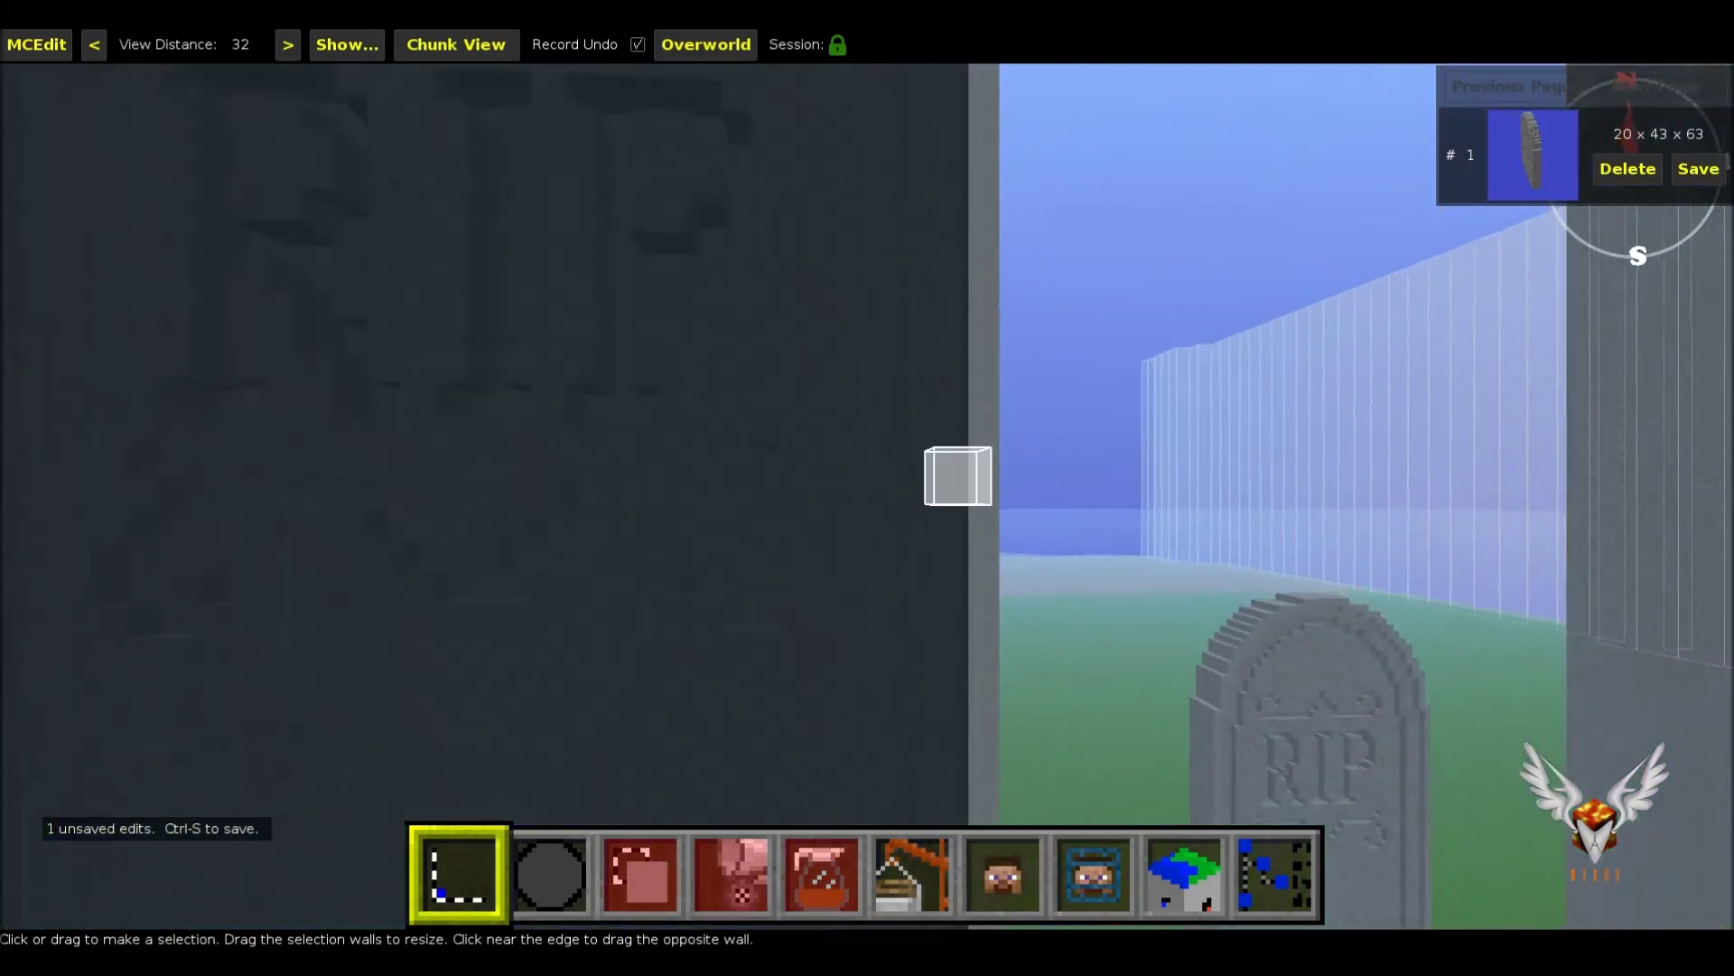
- Circle the giant RIP headstone to inspect it from several sides
{"action": "key", "text": "s"}
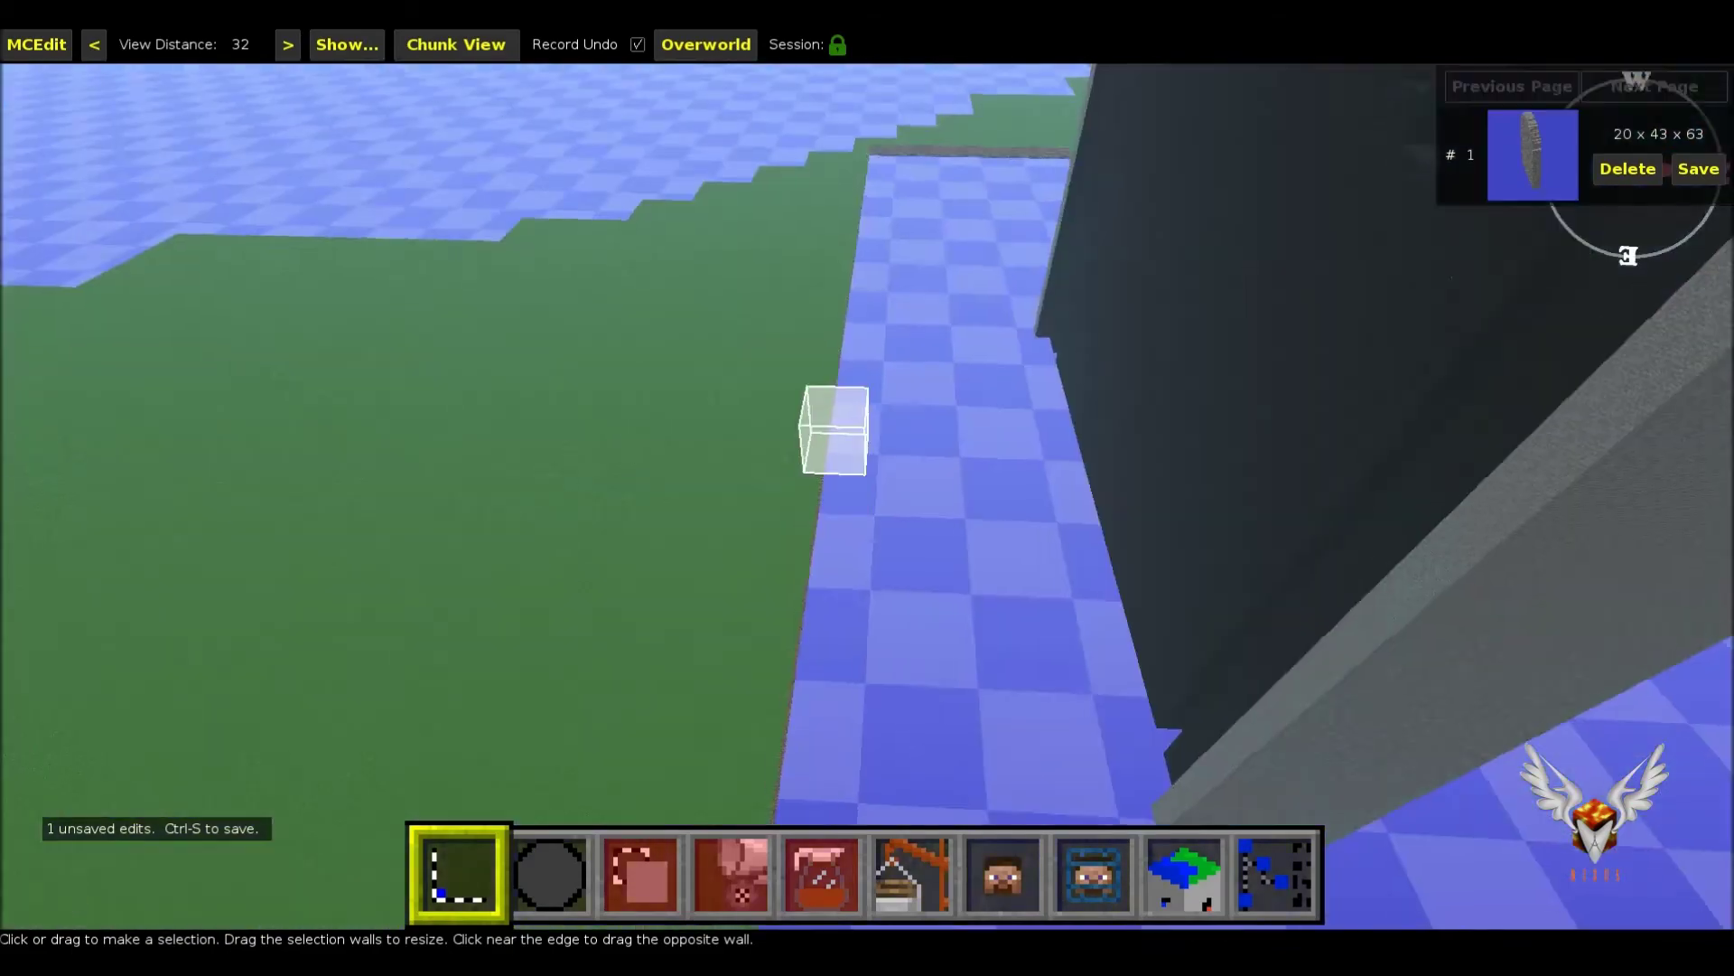
{"action": "key", "text": "s"}
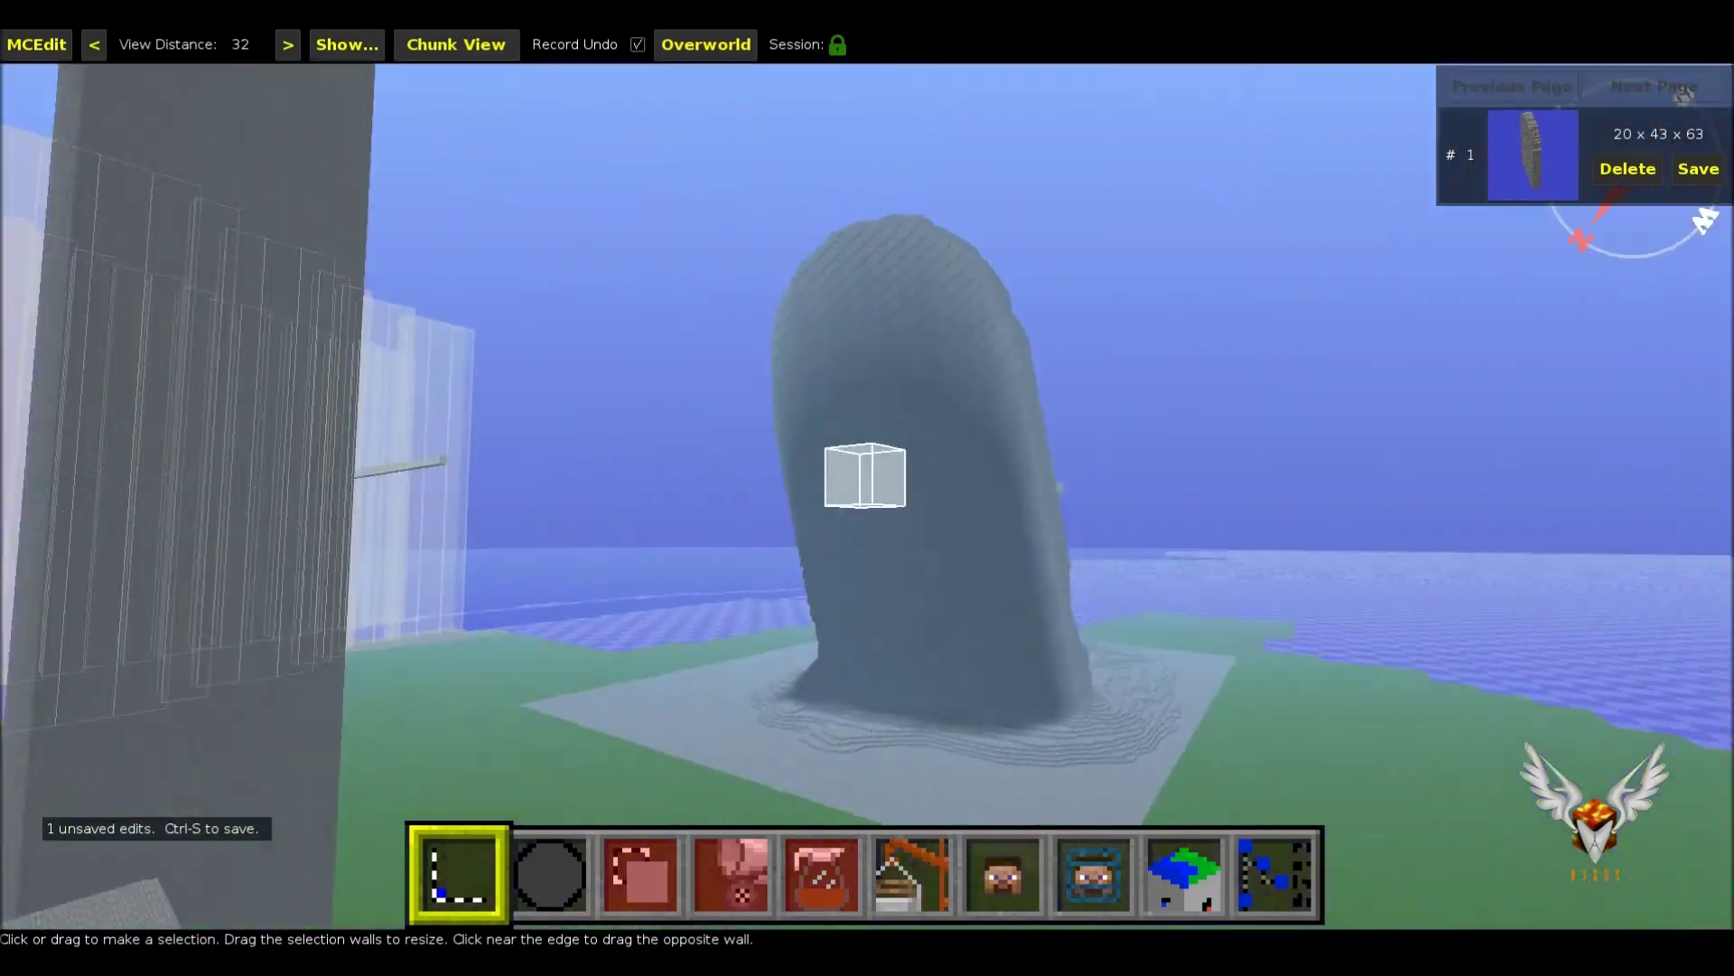
{"action": "key", "text": "w"}
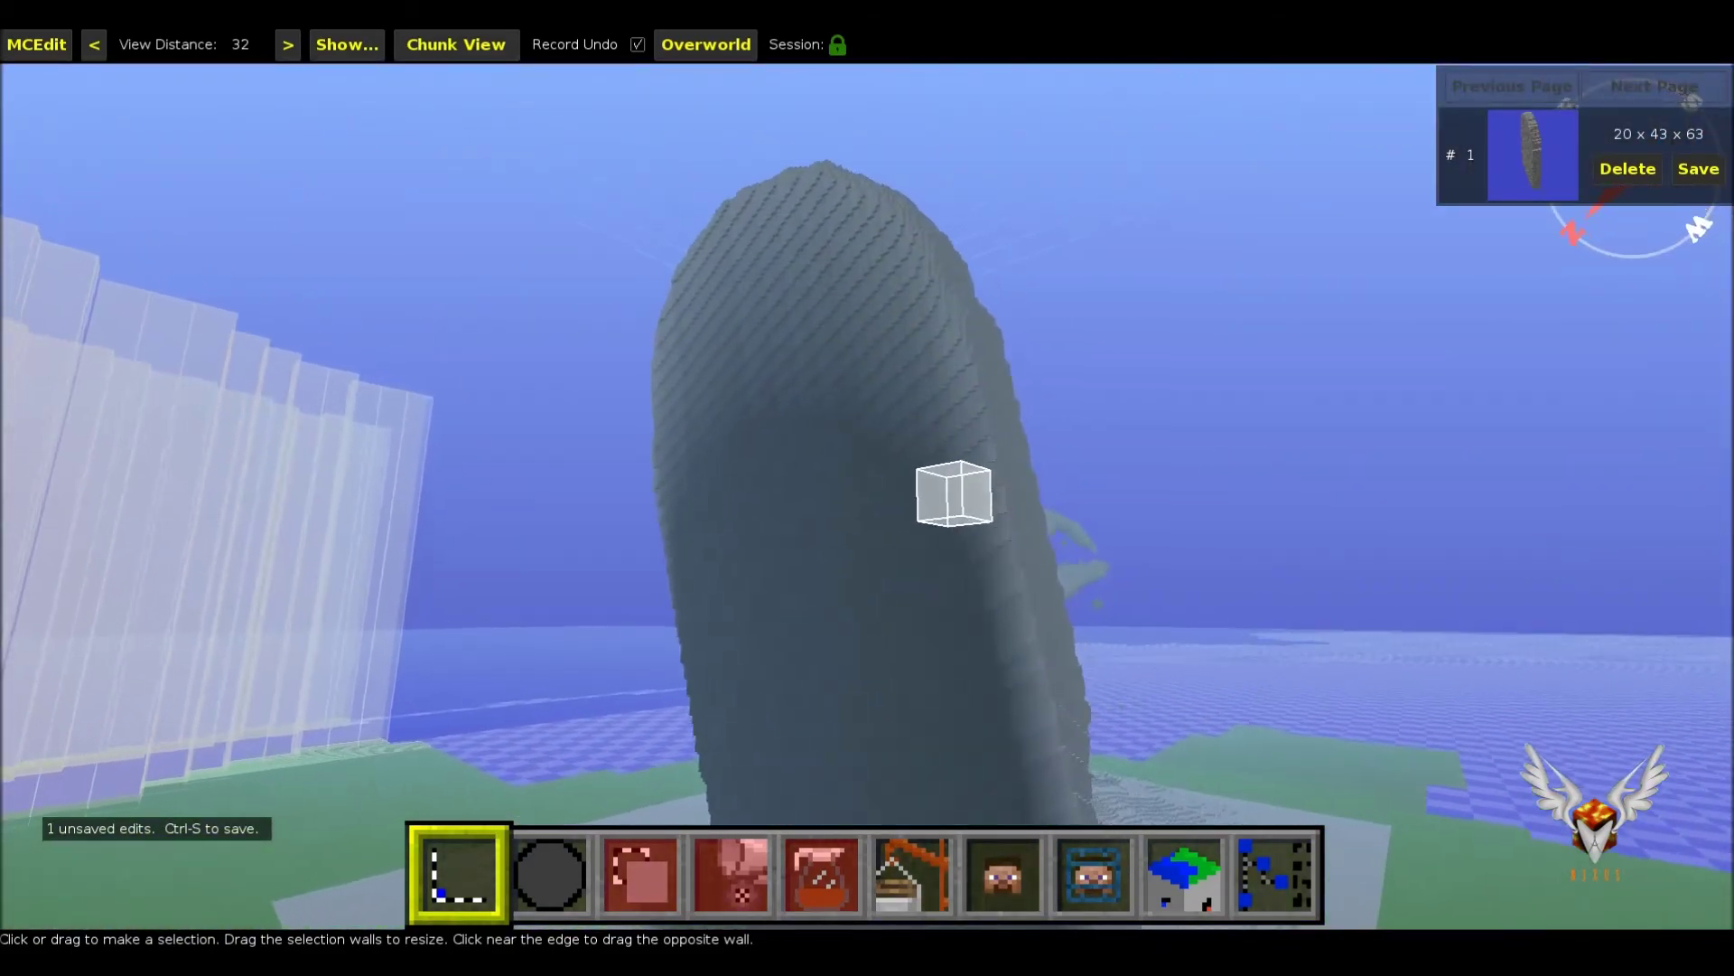
{"action": "key", "text": "d"}
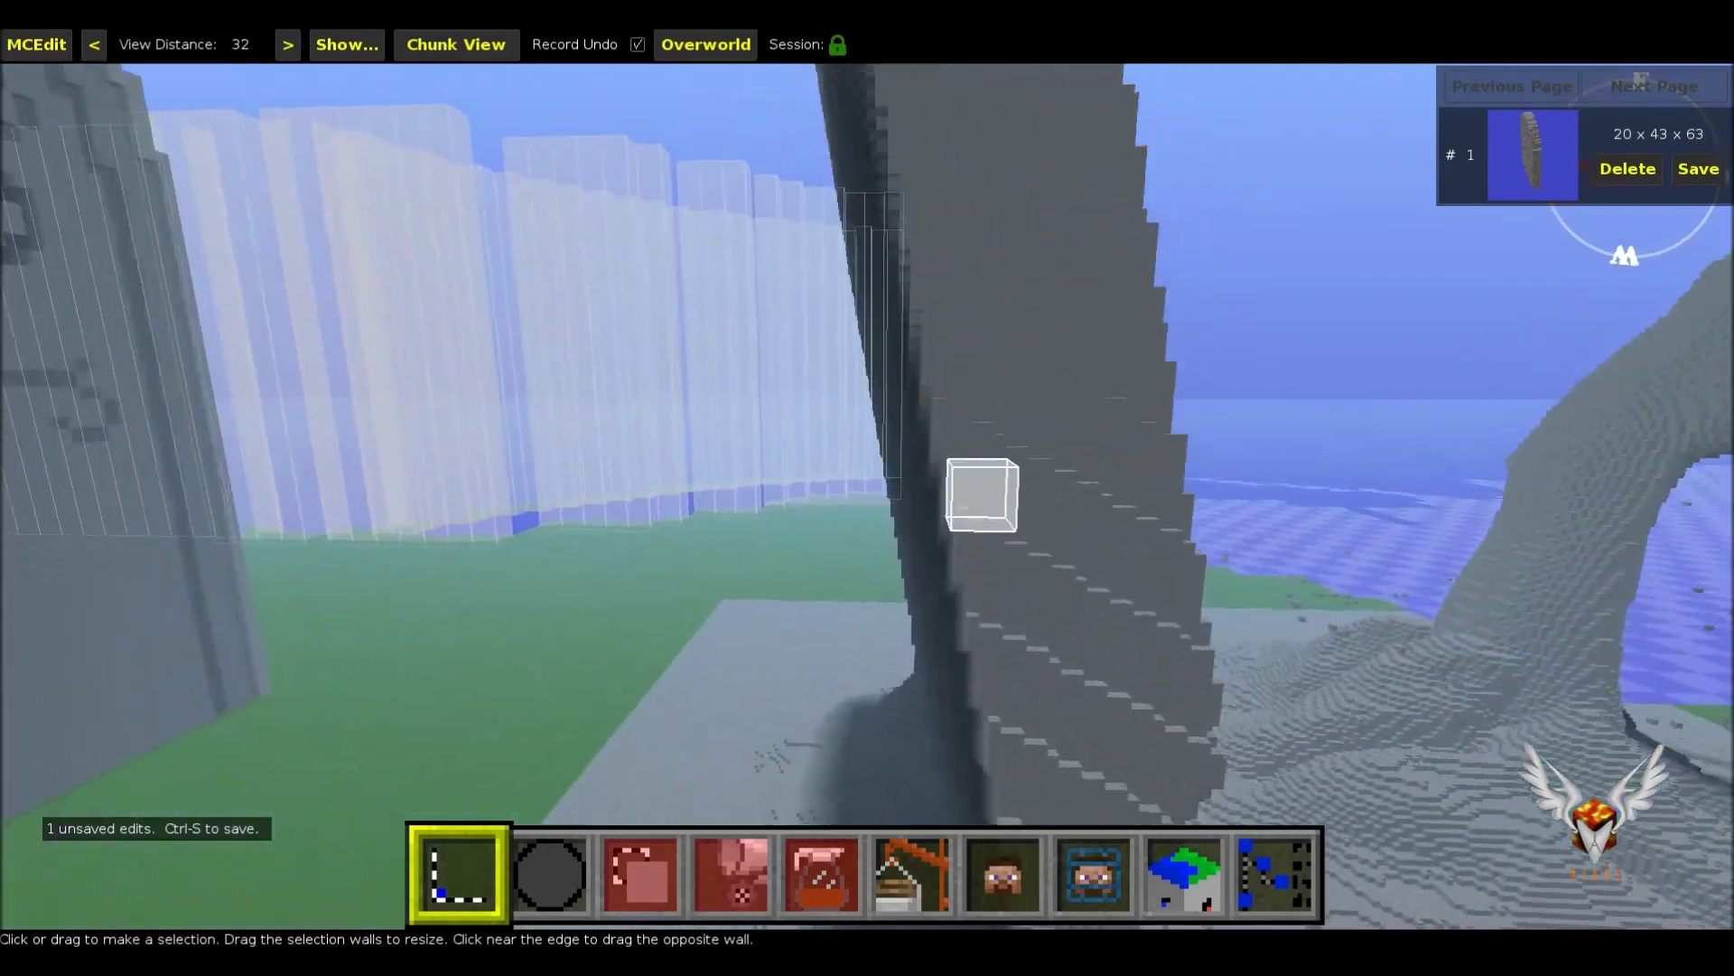
{"action": "key", "text": "d"}
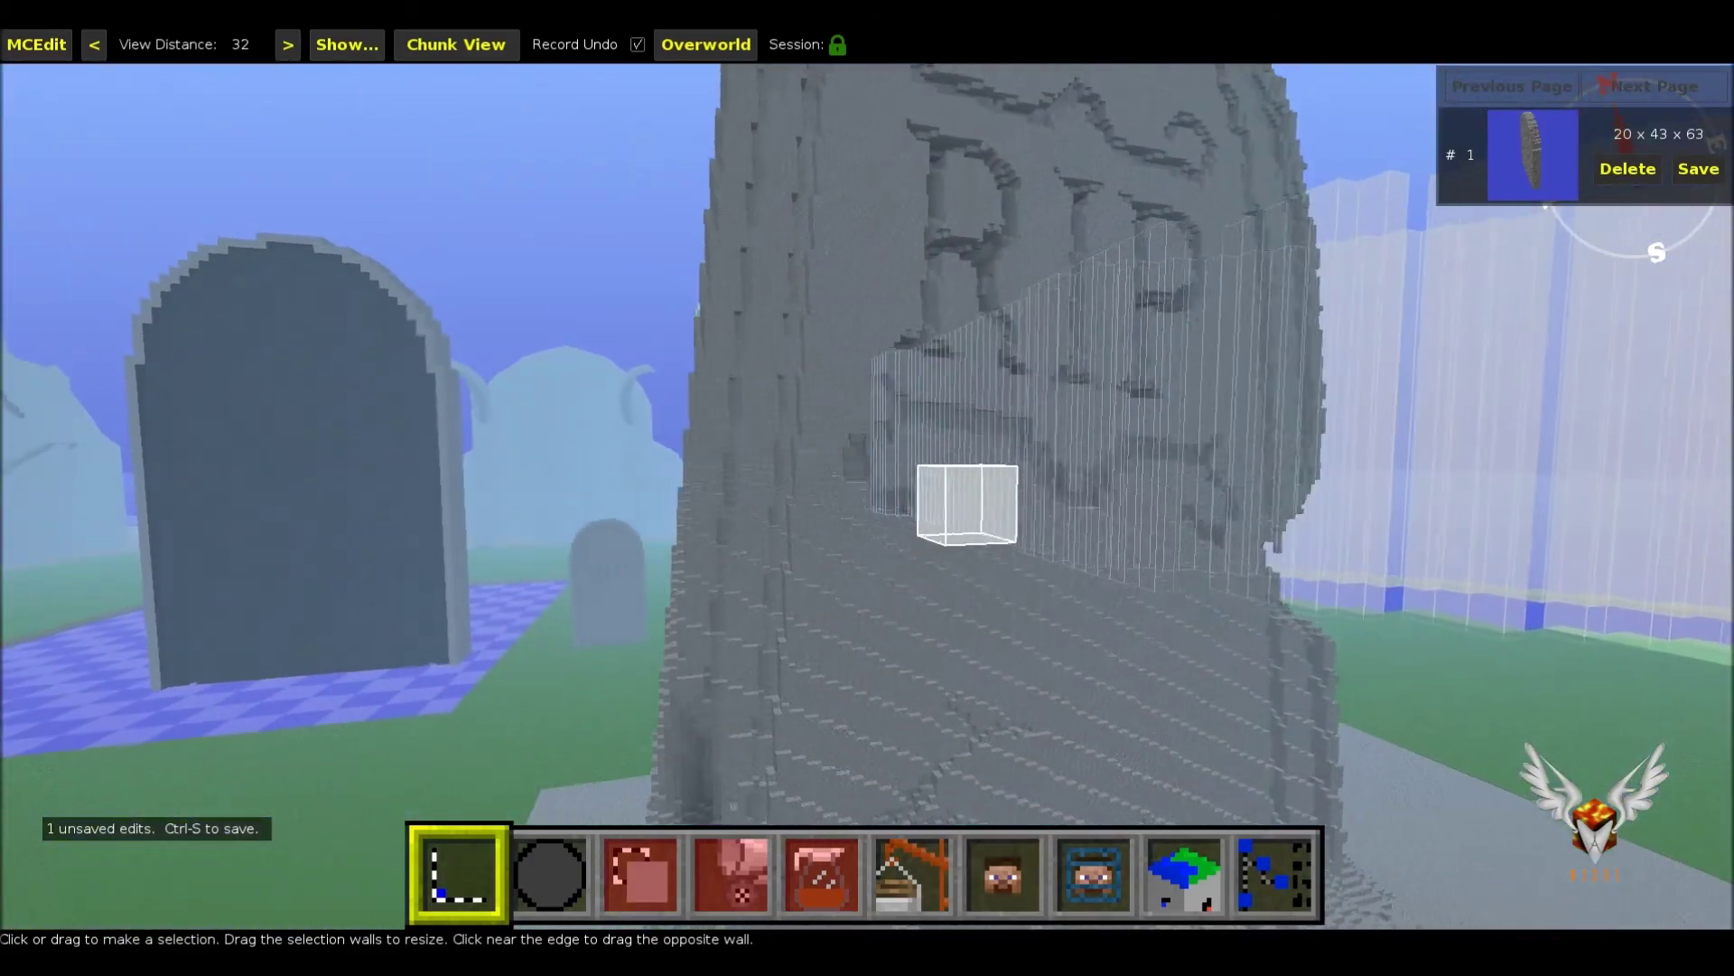
{"action": "key", "text": "s"}
{"action": "key", "text": "d"}
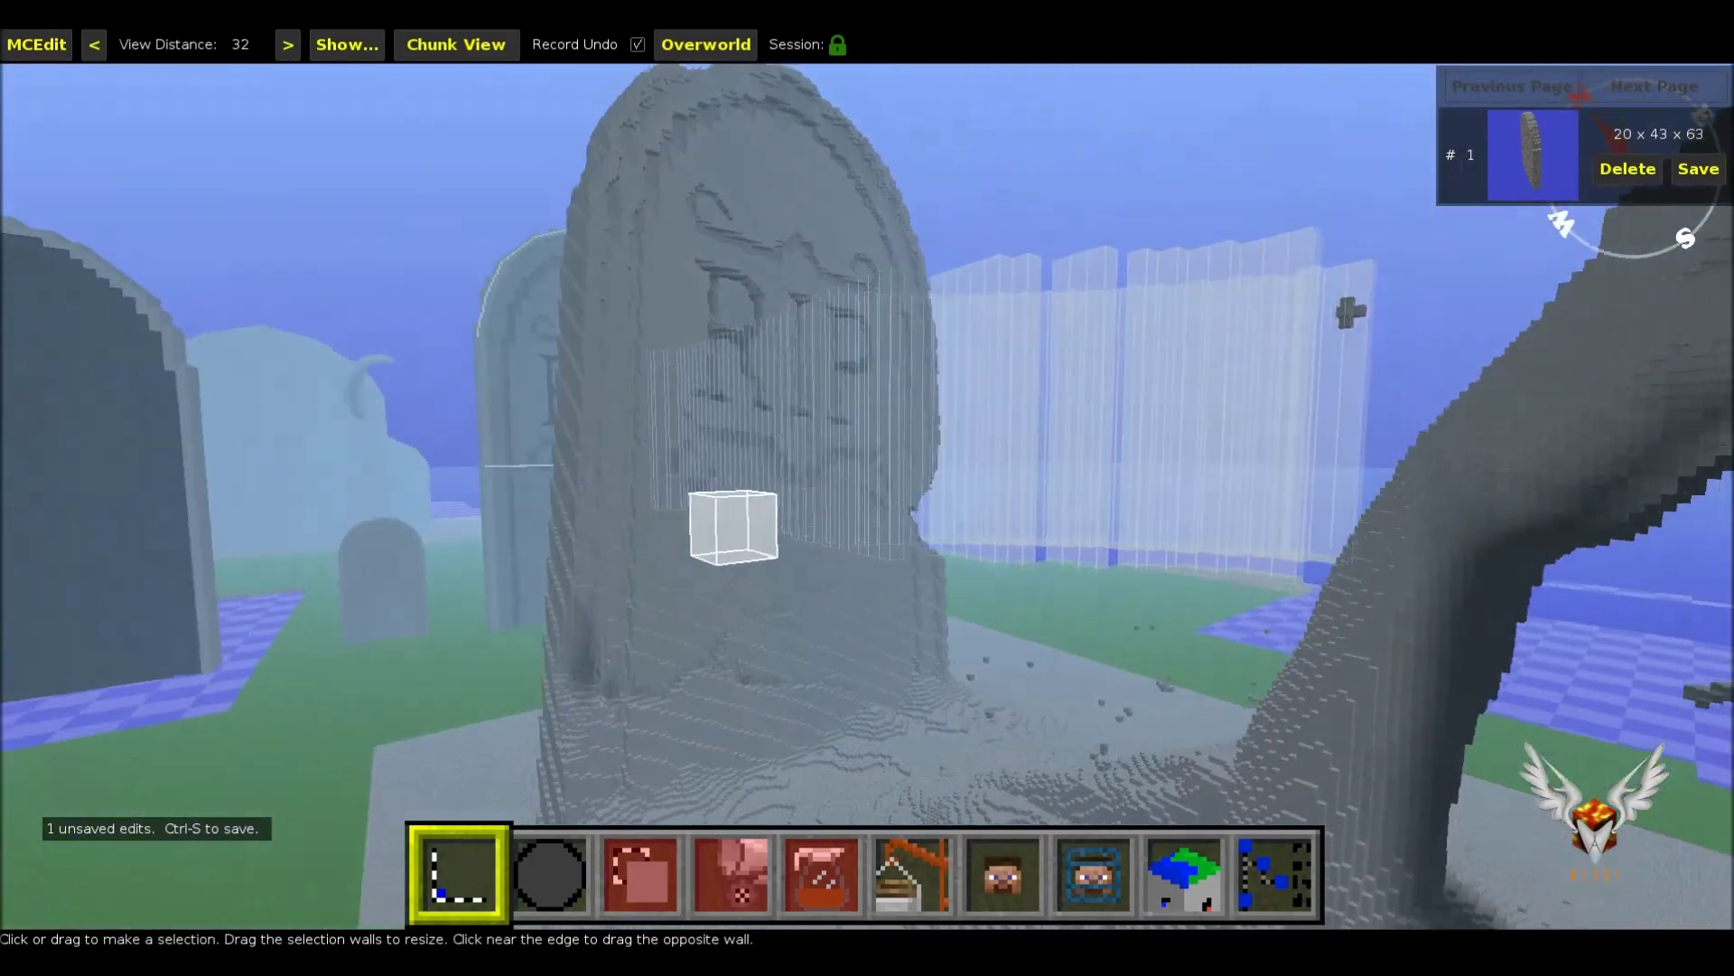
{"action": "key", "text": "a"}
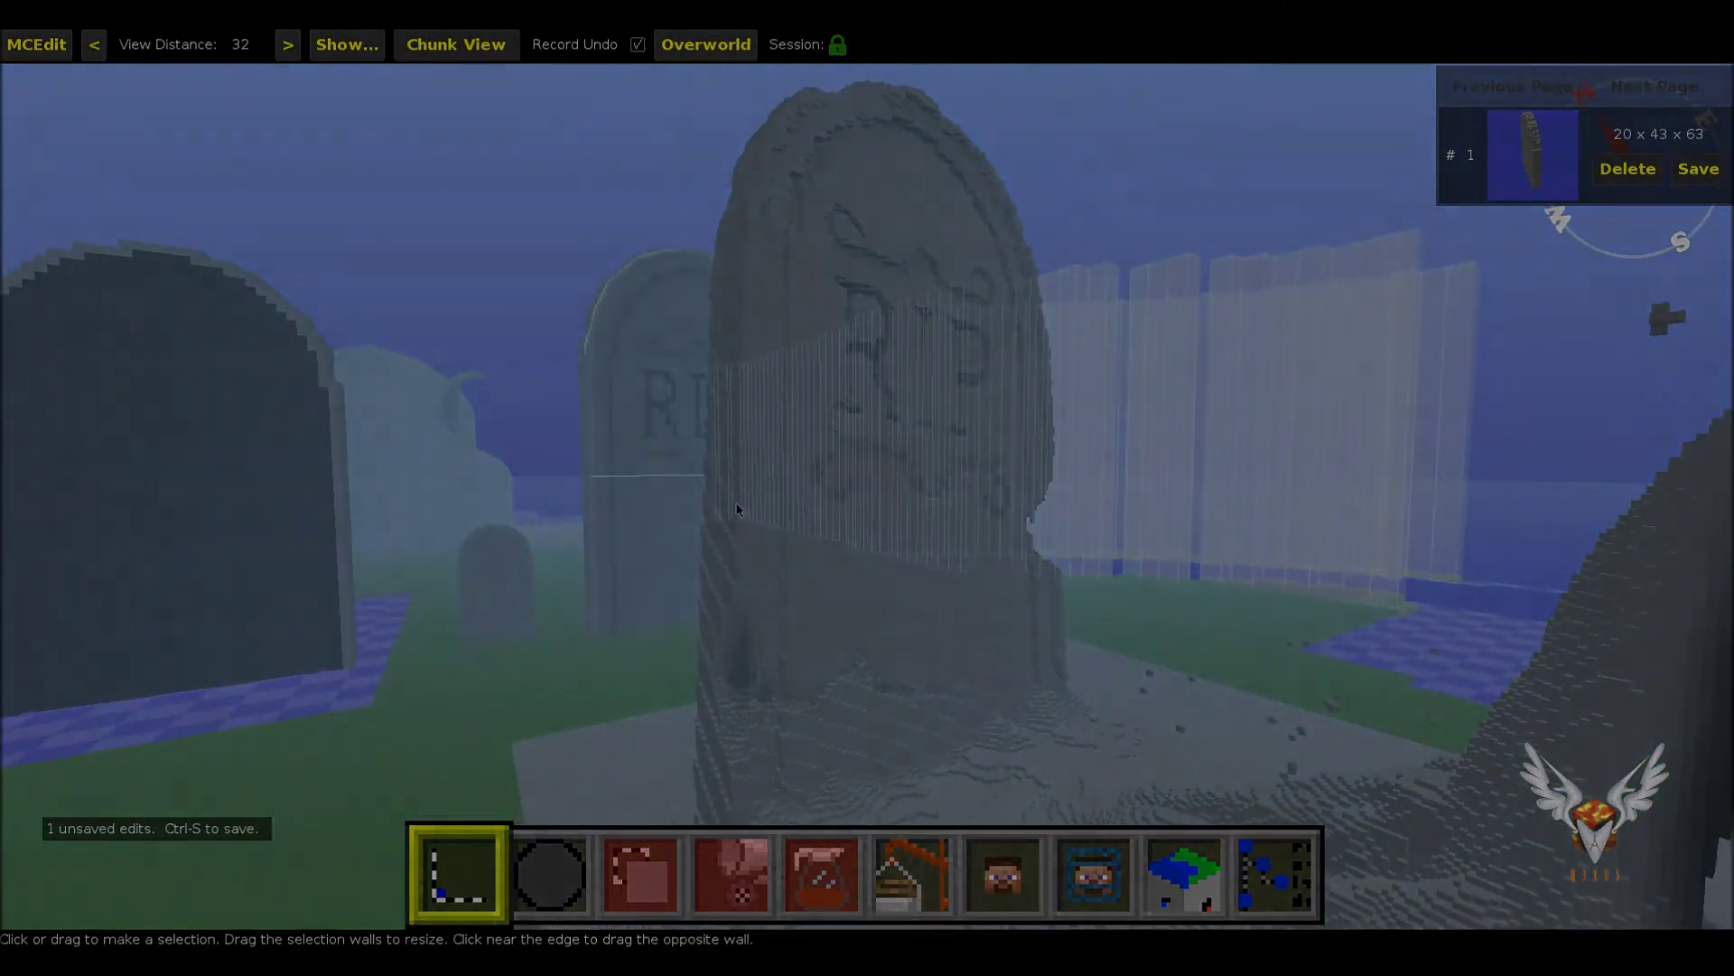